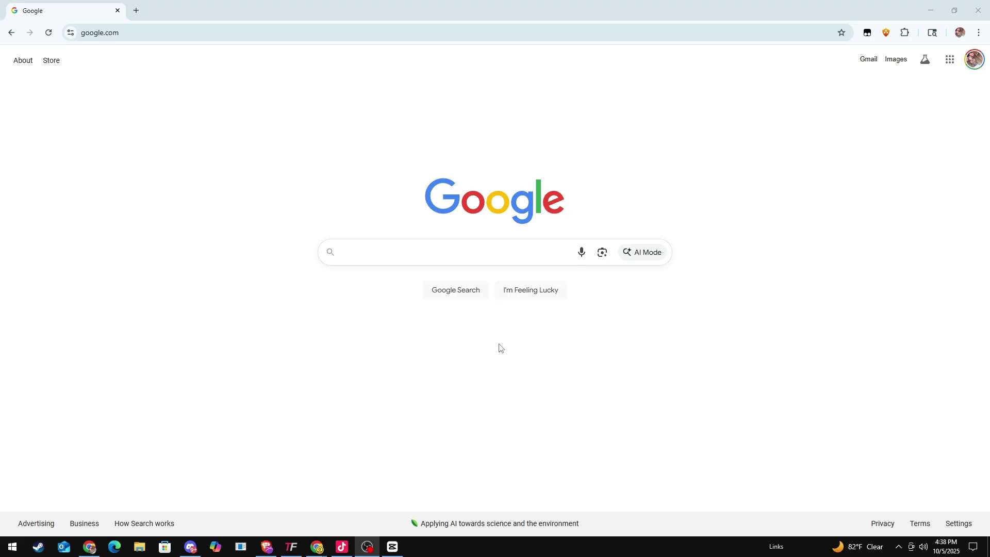
Search Google for "xeno" and open the xeno.onl website from the results
{"action": "left_click", "coordinate": [492, 255]}
{"action": "type", "text": "xeno"}
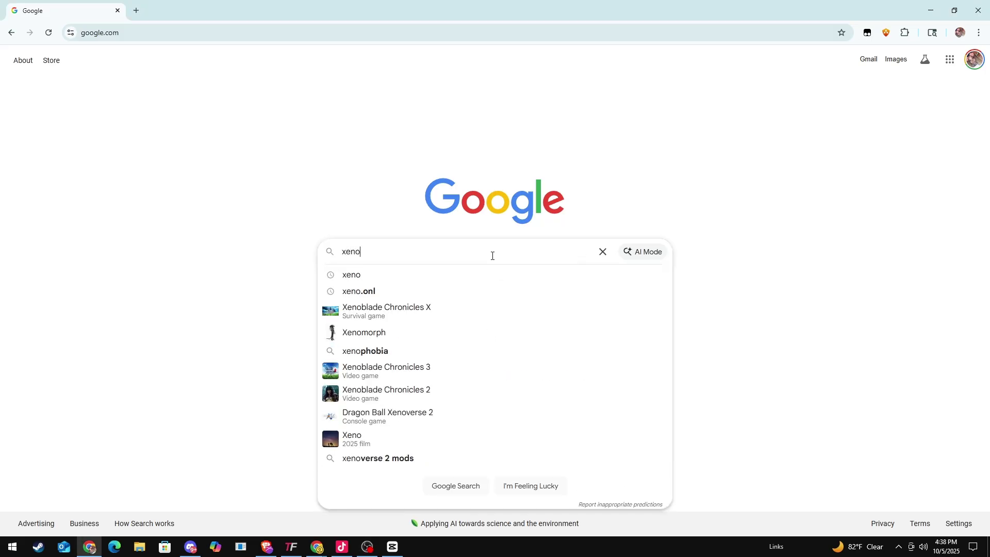
{"action": "key", "text": "Return"}
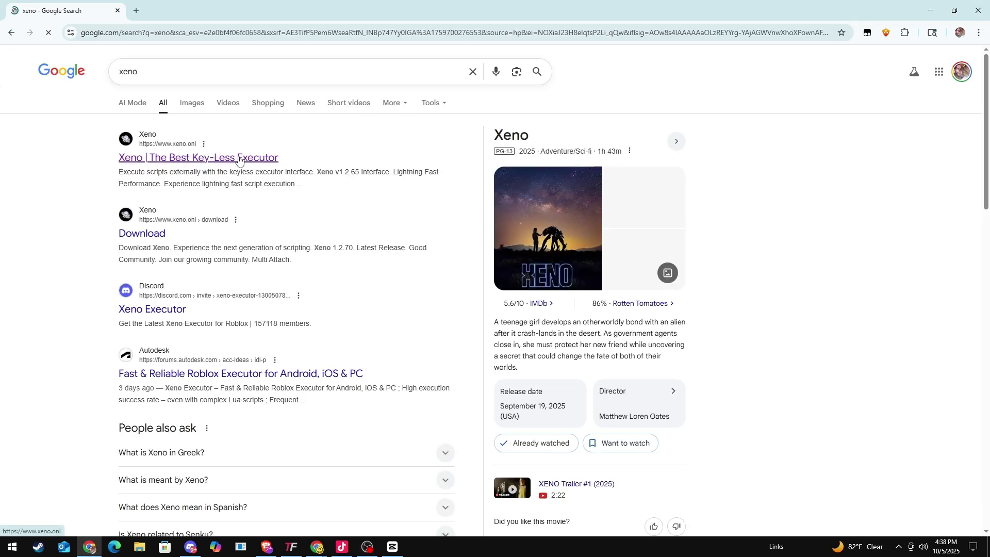
{"action": "left_click_drag", "start_coordinate": [114, 166], "coordinate": [280, 160]}
{"action": "left_click", "coordinate": [290, 161]}
{"action": "scroll", "coordinate": [218, 230], "scroll_direction": "down", "scroll_amount": 4}
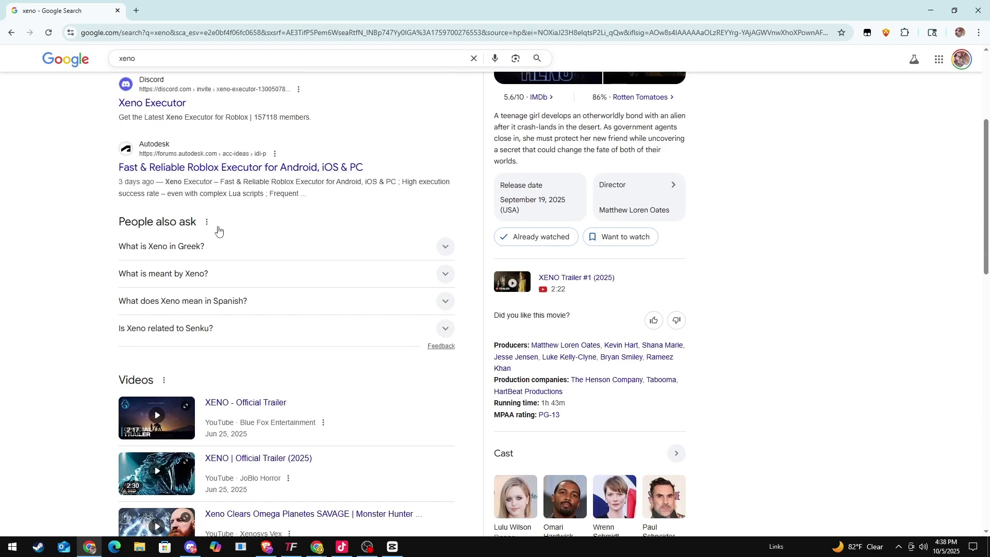
{"action": "scroll", "coordinate": [218, 230], "scroll_direction": "up", "scroll_amount": 4}
{"action": "left_click", "coordinate": [138, 156]}
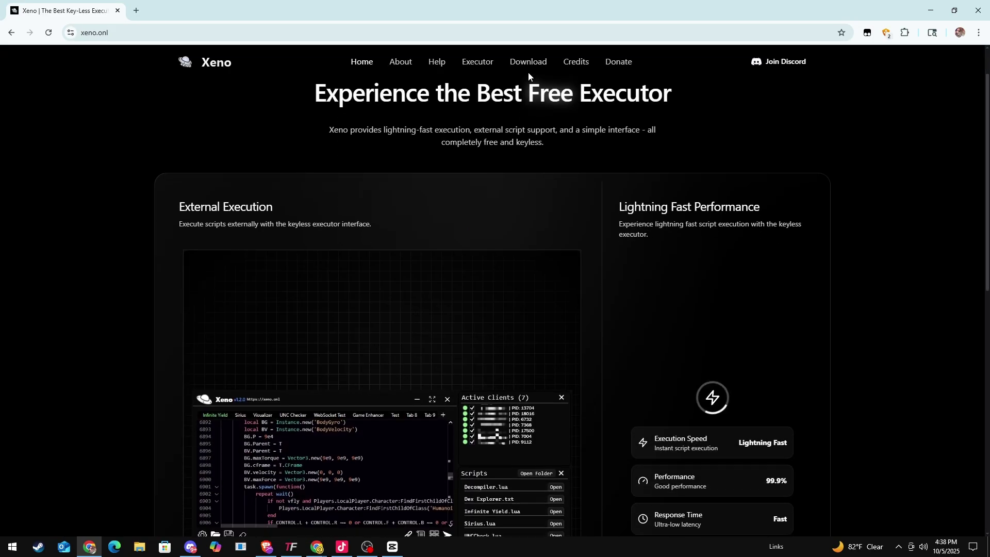
Go to the site's Xeno 1.2.70 download page and open the Lootlabs download method
{"action": "left_click", "coordinate": [530, 71]}
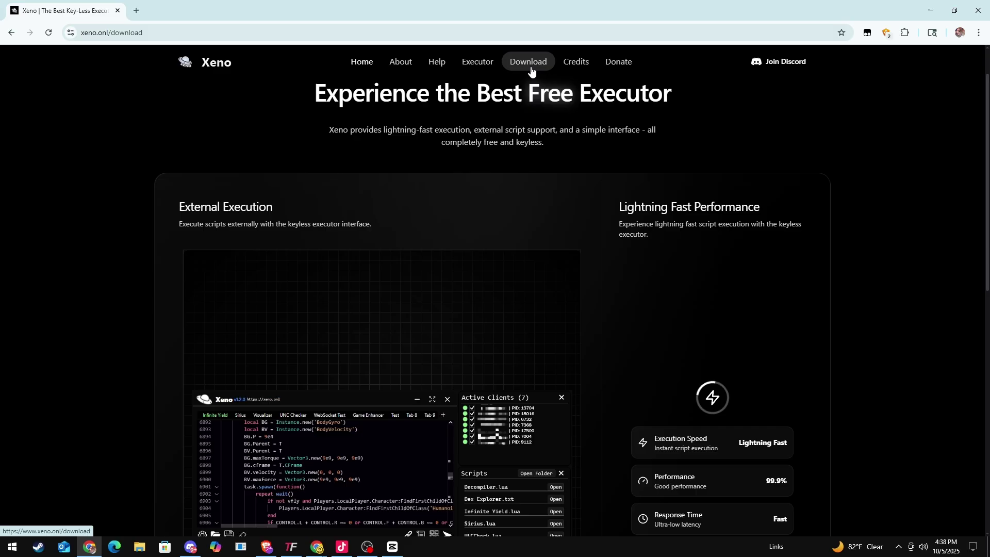
{"action": "scroll", "coordinate": [307, 281], "scroll_direction": "down", "scroll_amount": 1}
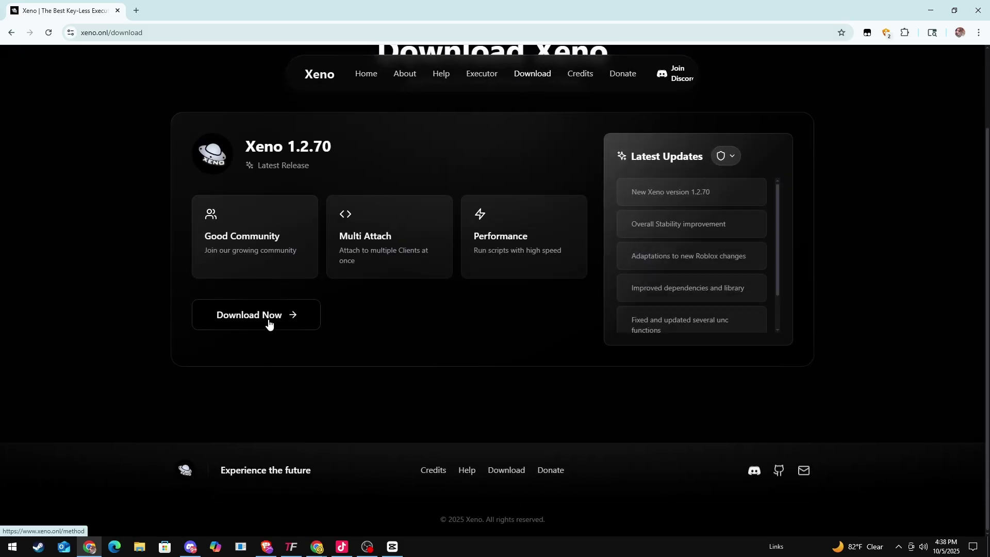
{"action": "left_click", "coordinate": [268, 323]}
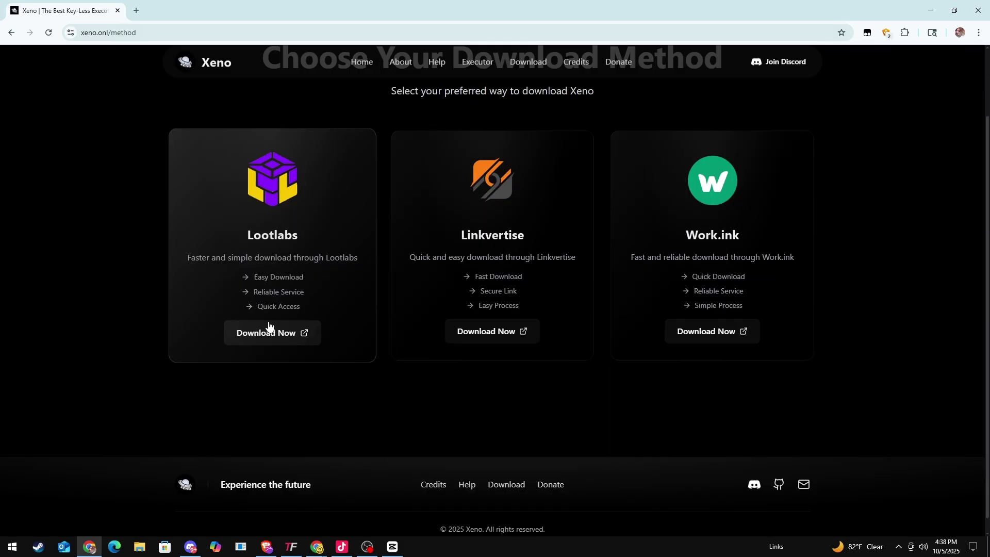
{"action": "scroll", "coordinate": [268, 325], "scroll_direction": "down", "scroll_amount": 1}
{"action": "left_click_drag", "start_coordinate": [466, 220], "coordinate": [521, 213]}
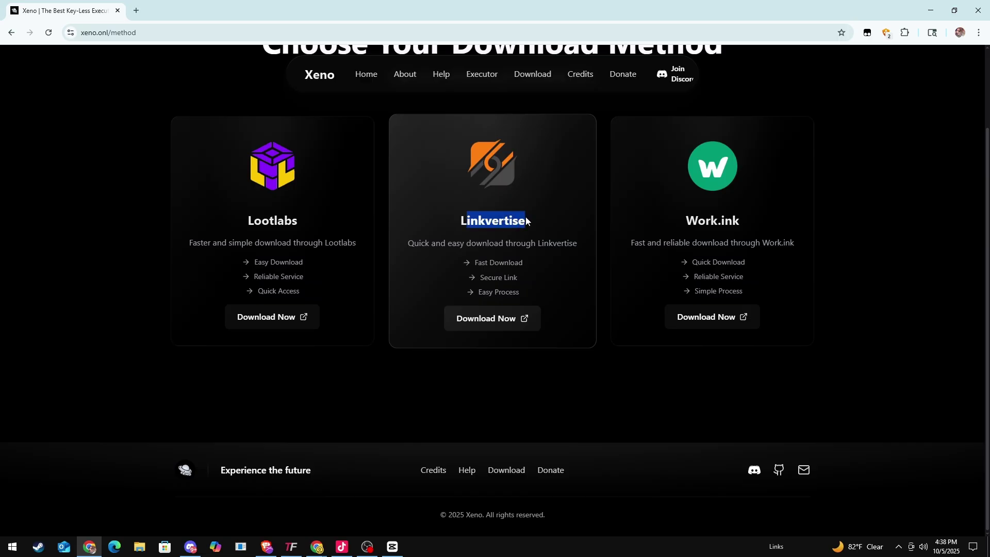
{"action": "left_click_drag", "start_coordinate": [245, 222], "coordinate": [305, 224]}
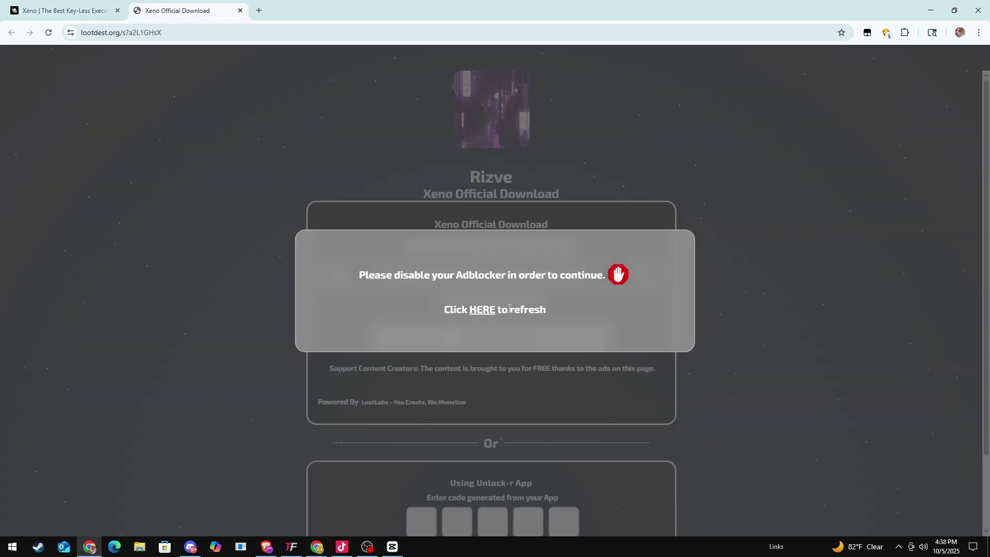
{"action": "scroll", "coordinate": [510, 308], "scroll_direction": "down", "scroll_amount": 2}
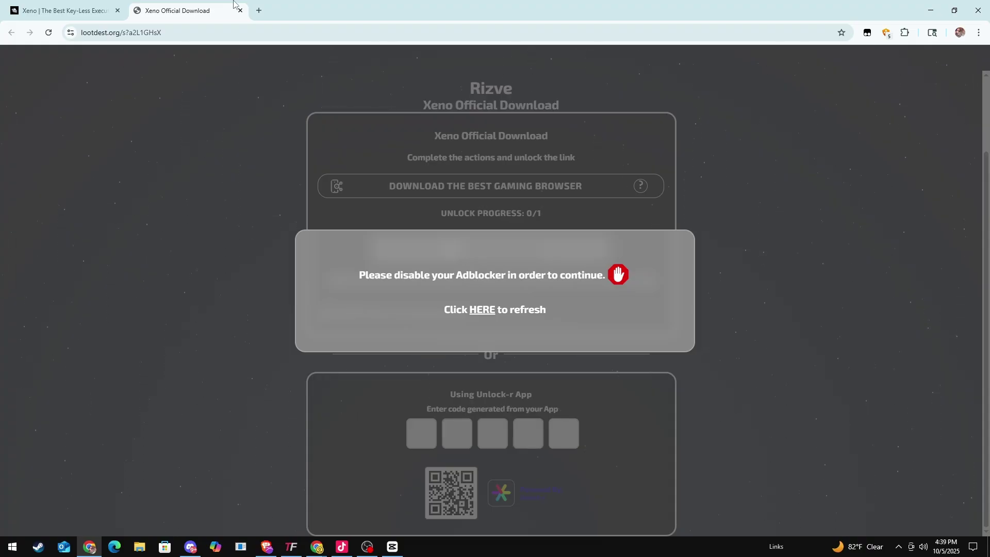
Search Google for "bybass city" in a new tab and open the bypass.city website
{"action": "key", "text": "ctrl+t"}
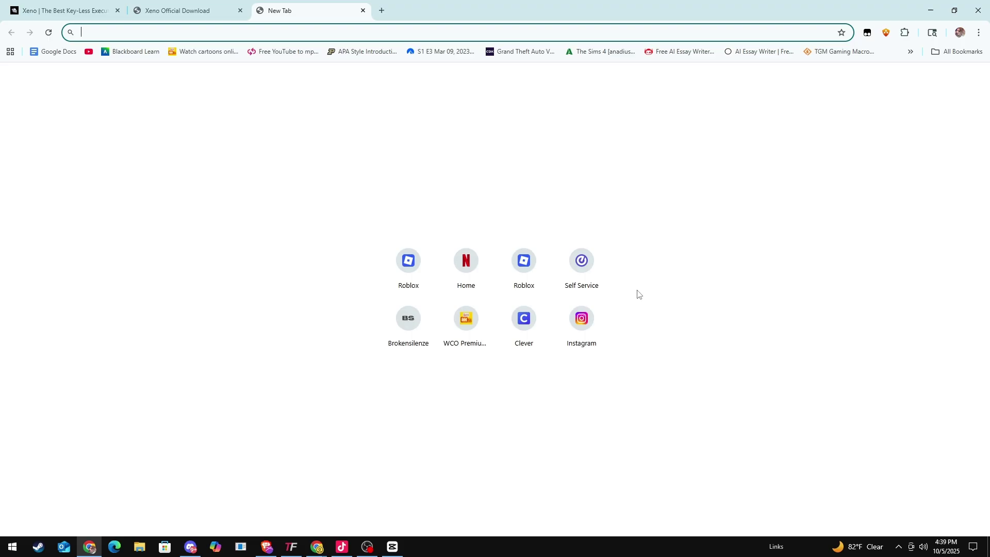
{"action": "type", "text": "google.com"}
{"action": "key", "text": "Return"}
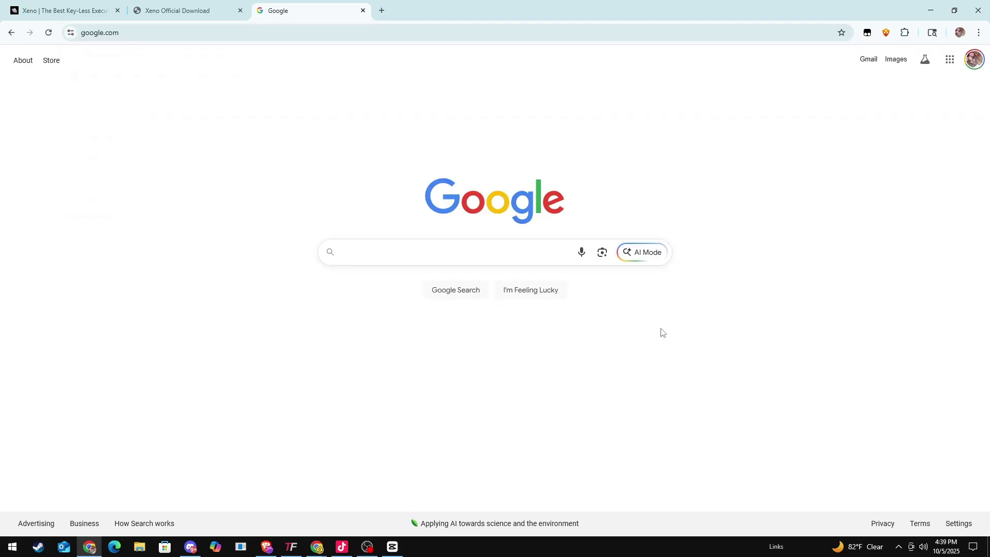
{"action": "type", "text": "bybass"}
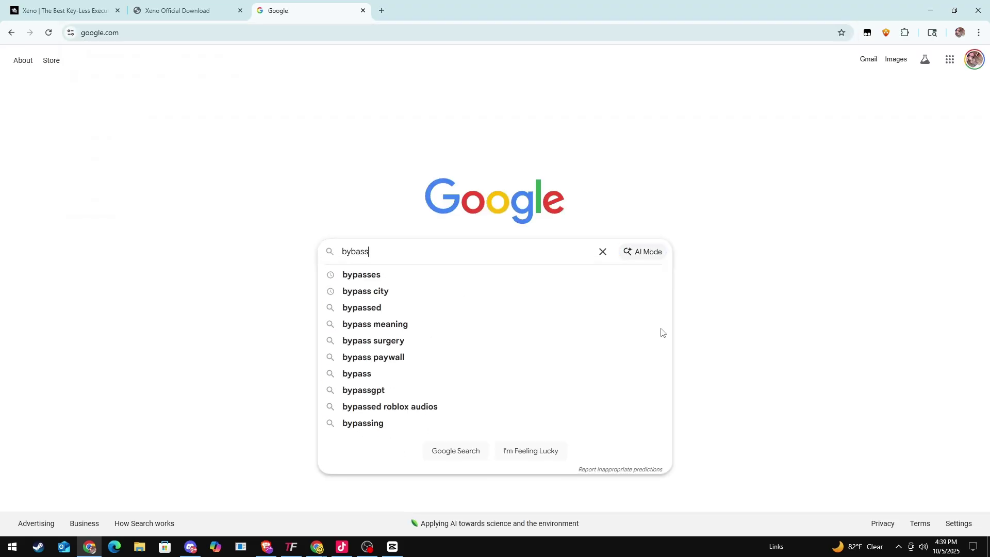
{"action": "type", "text": " city"}
{"action": "key", "text": "Return"}
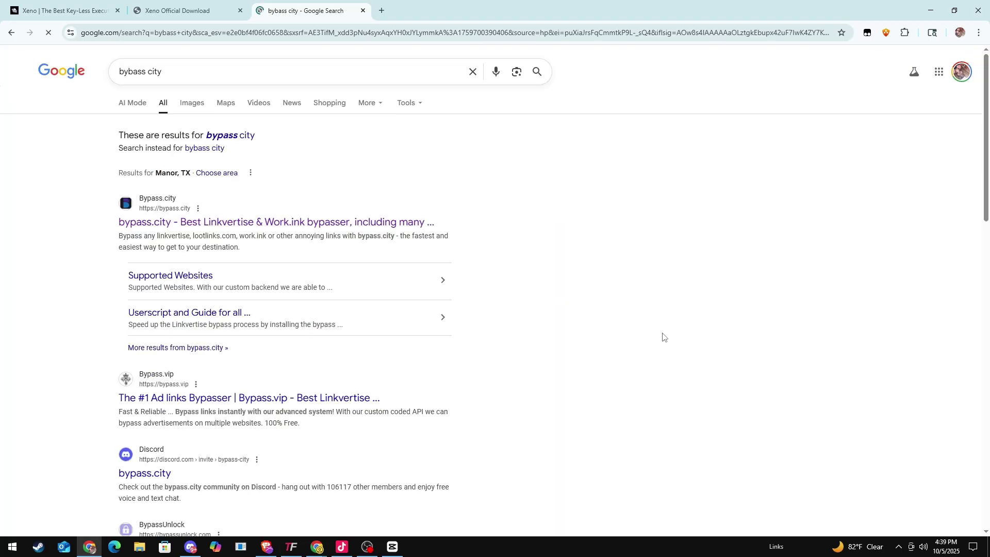
{"action": "left_click", "coordinate": [210, 222]}
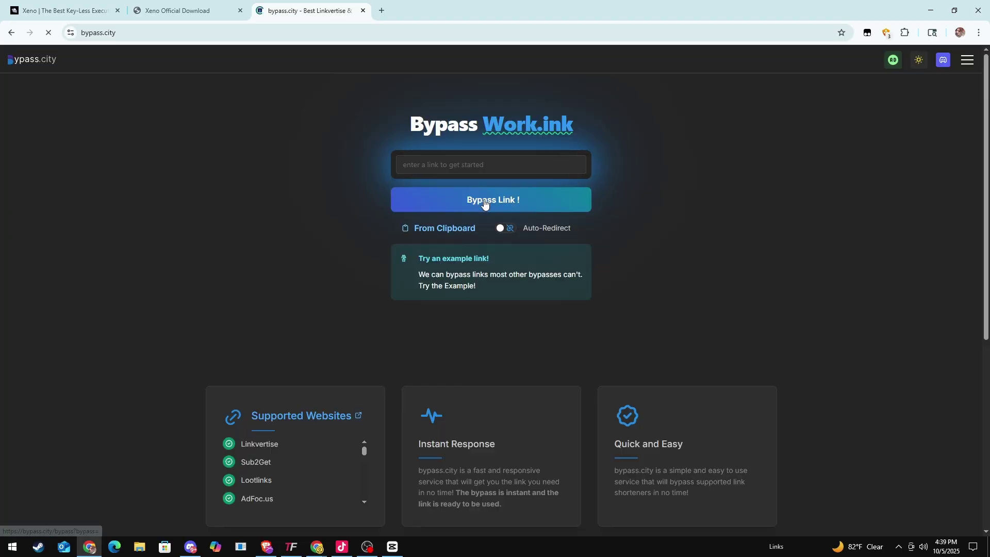
{"action": "scroll", "coordinate": [341, 144], "scroll_direction": "down", "scroll_amount": 1}
{"action": "scroll", "coordinate": [368, 166], "scroll_direction": "up", "scroll_amount": 1}
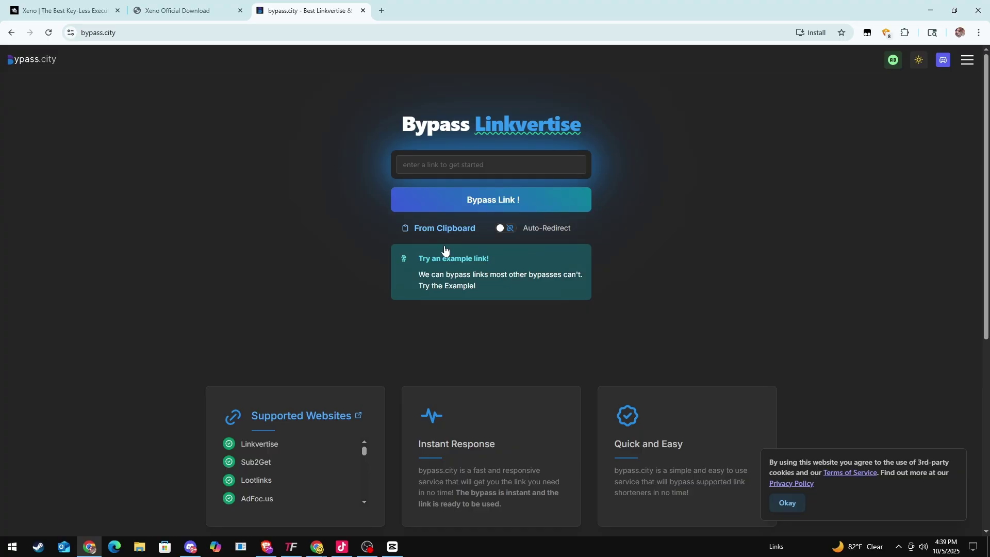
Copy the address of the Xeno Official Download page and paste it as the link to bypass on bypass.city
{"action": "left_click", "coordinate": [187, 6]}
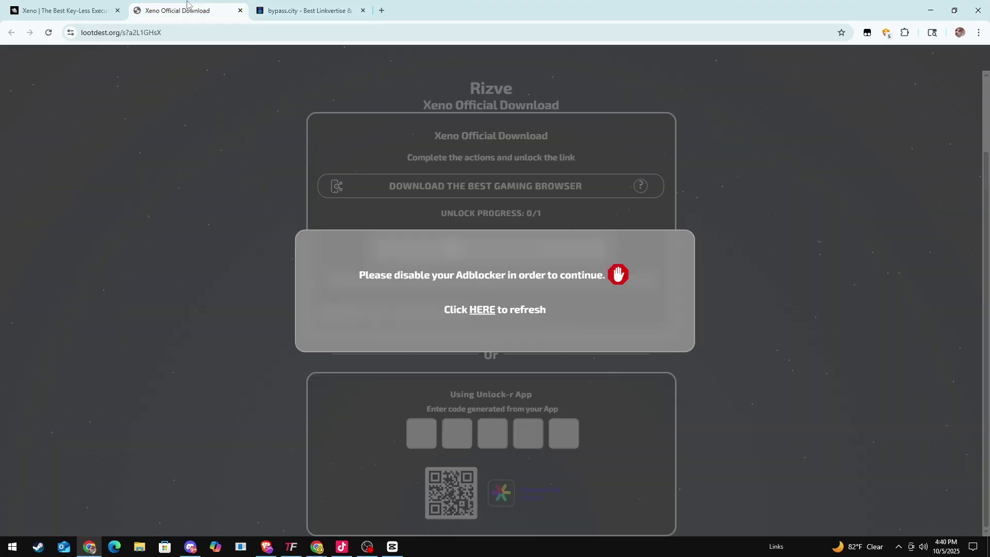
{"action": "left_click", "coordinate": [281, 31]}
{"action": "right_click", "coordinate": [282, 26]}
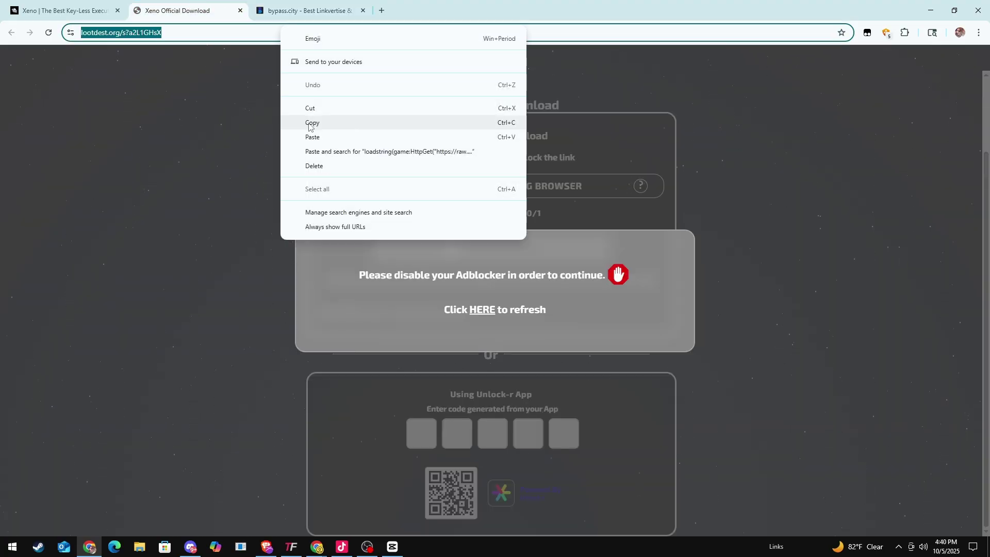
{"action": "left_click", "coordinate": [311, 122]}
{"action": "left_click", "coordinate": [304, 10]}
{"action": "right_click", "coordinate": [465, 169]}
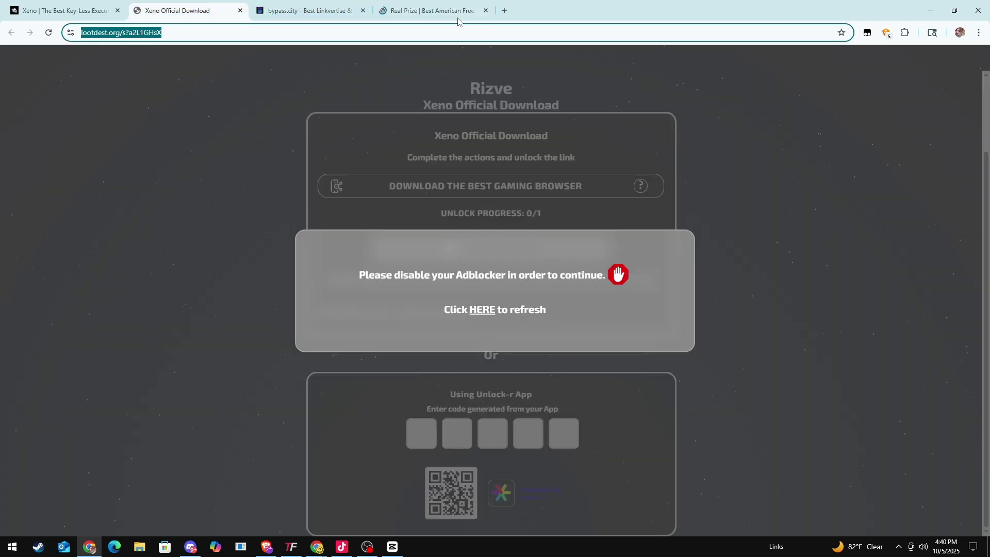
Close the Real Prize ad tab and start bypassing the lootdest.org link, accepting the site's cookie notice
{"action": "left_click", "coordinate": [453, 11]}
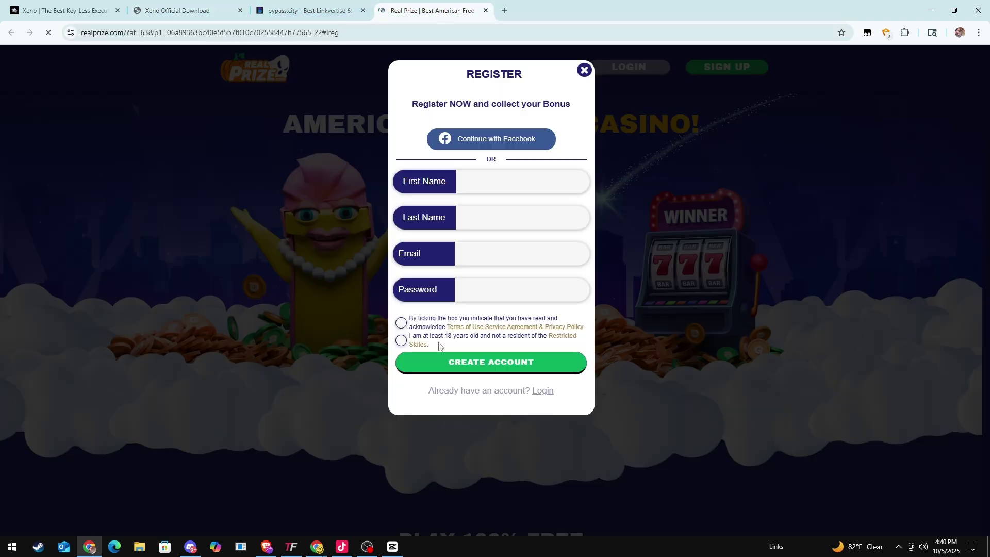
{"action": "left_click", "coordinate": [485, 11]}
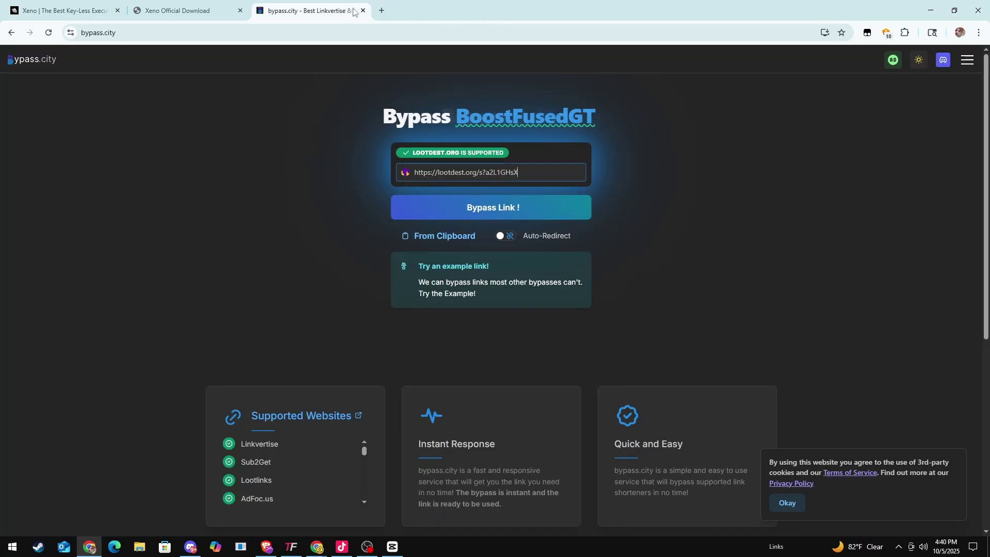
{"action": "left_click", "coordinate": [499, 207]}
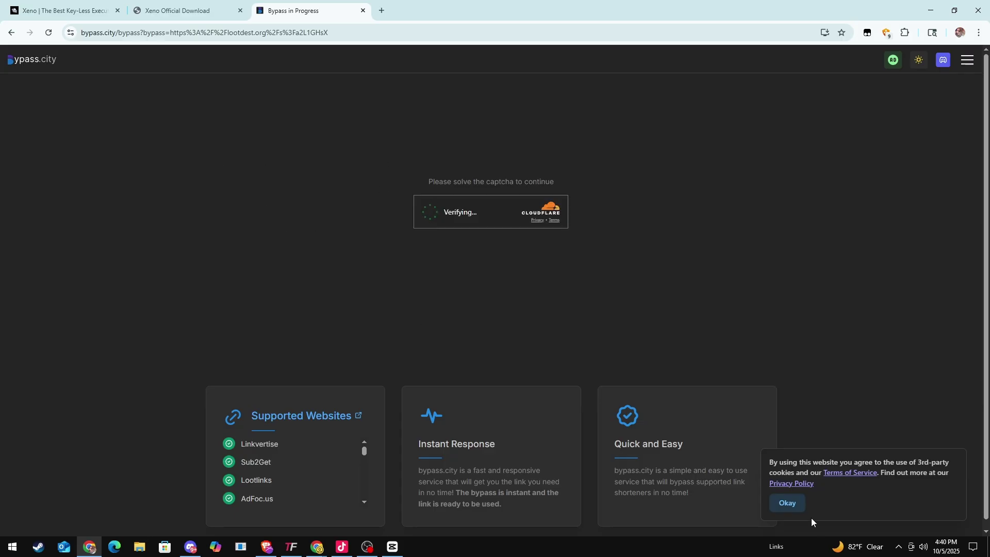
{"action": "left_click", "coordinate": [779, 504]}
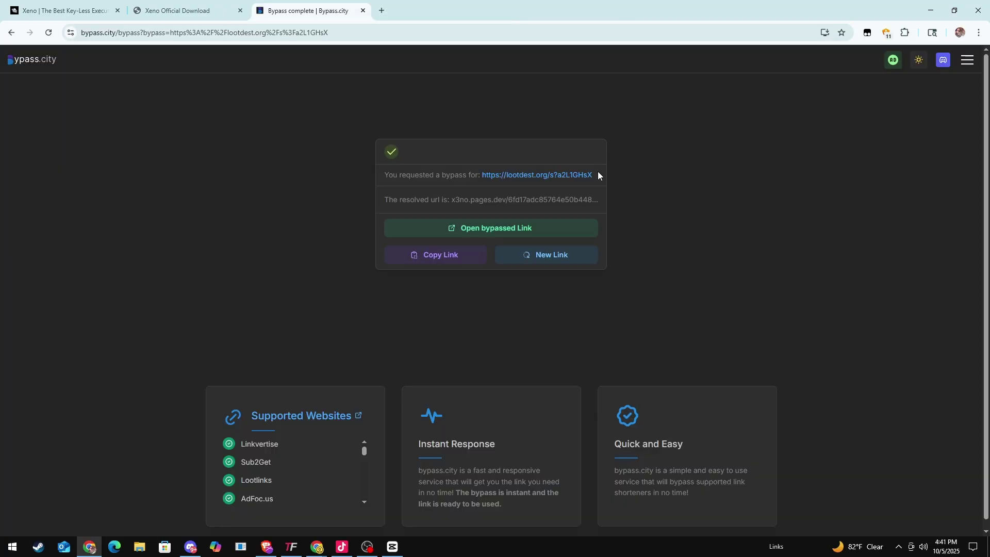
Open the bypassed link and go through the human verification to start the Xeno download
{"action": "left_click", "coordinate": [528, 233]}
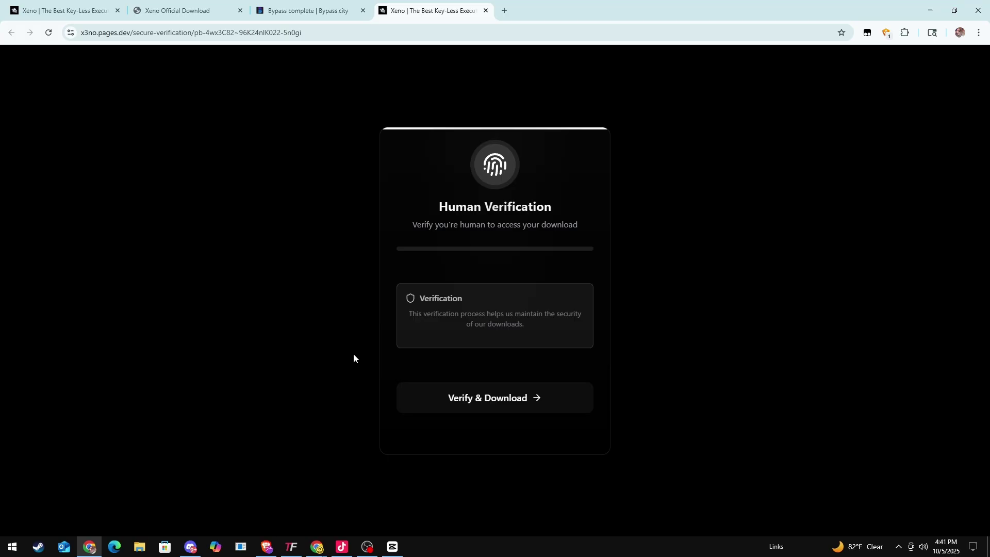
{"action": "left_click", "coordinate": [284, 10]}
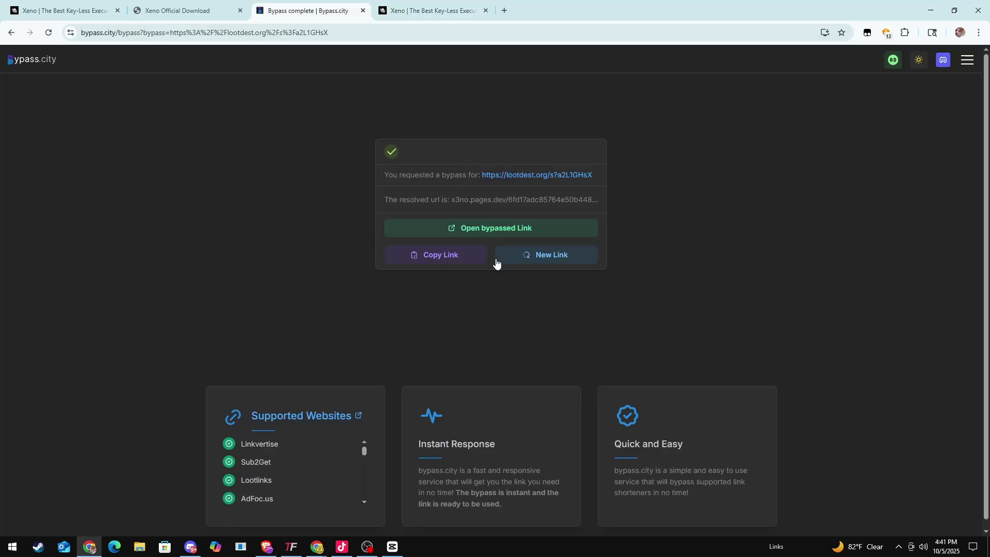
{"action": "left_click", "coordinate": [430, 11]}
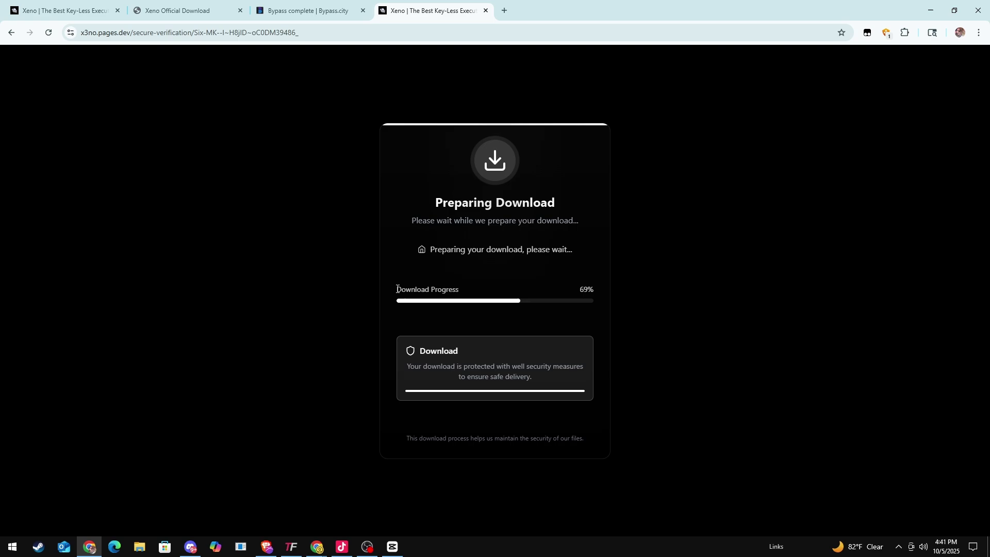
{"action": "triple_click", "coordinate": [481, 292]}
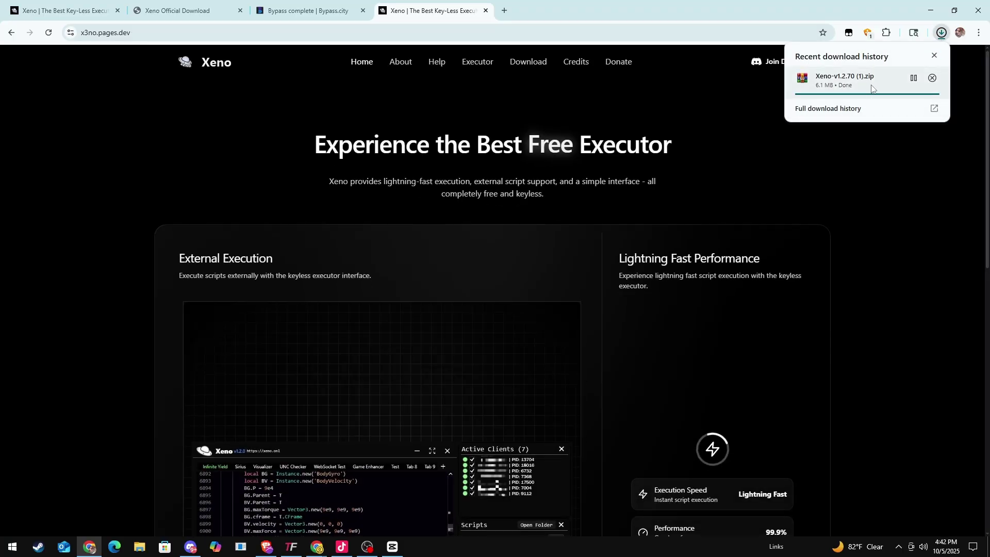
Shrink the browser window and allow the blocked Xeno-v1.2.70 (1).zip download to be kept
{"action": "double_click", "coordinate": [667, 10]}
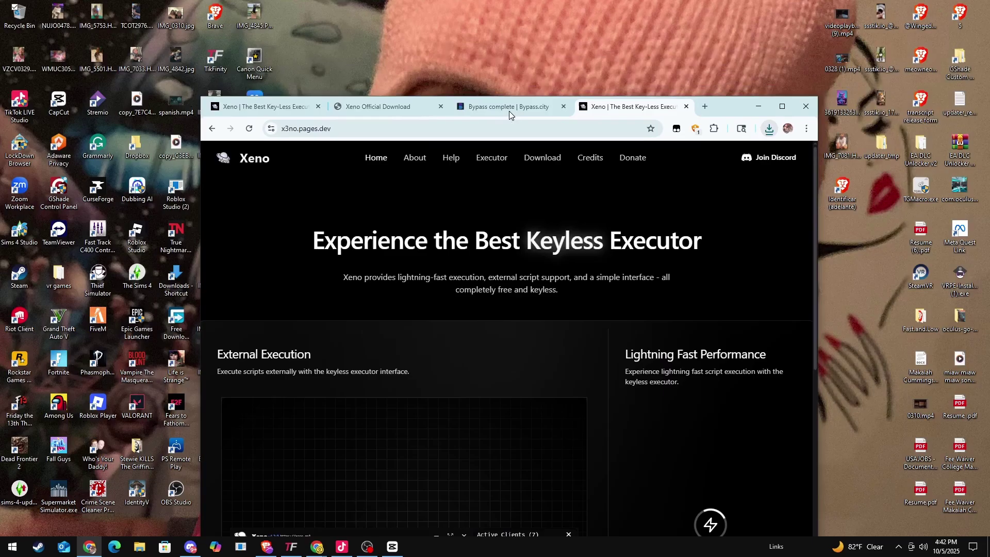
{"action": "left_click", "coordinate": [607, 159]}
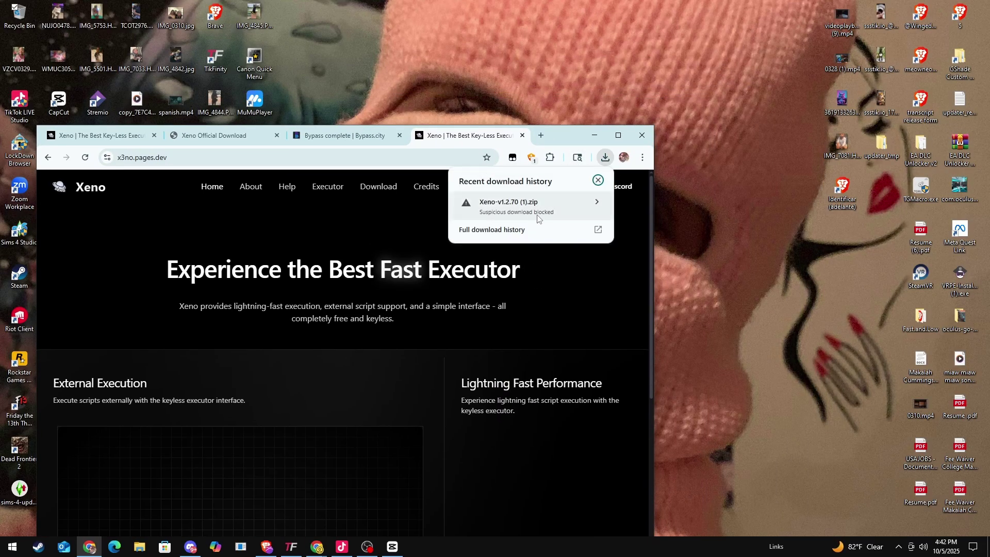
{"action": "left_click", "coordinate": [538, 216]}
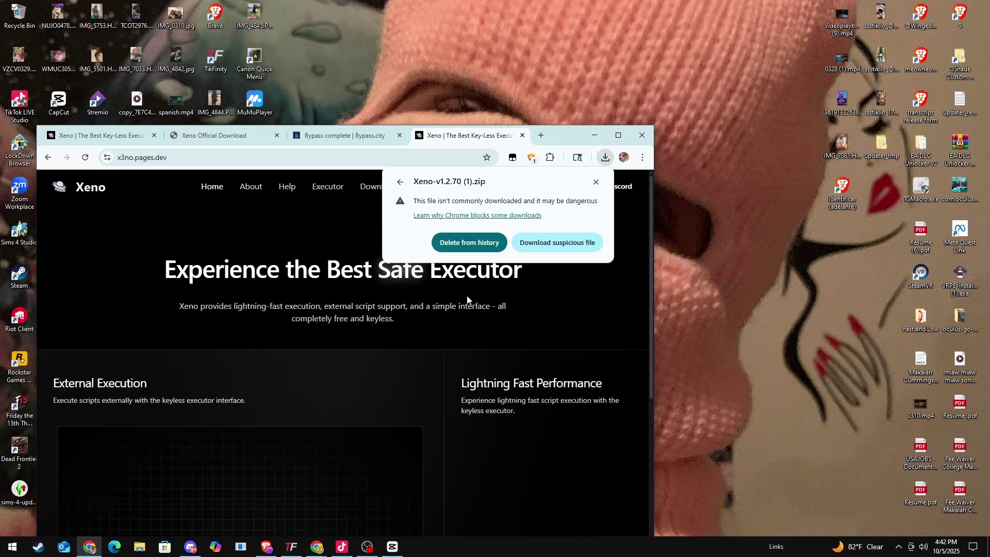
{"action": "left_click", "coordinate": [559, 249]}
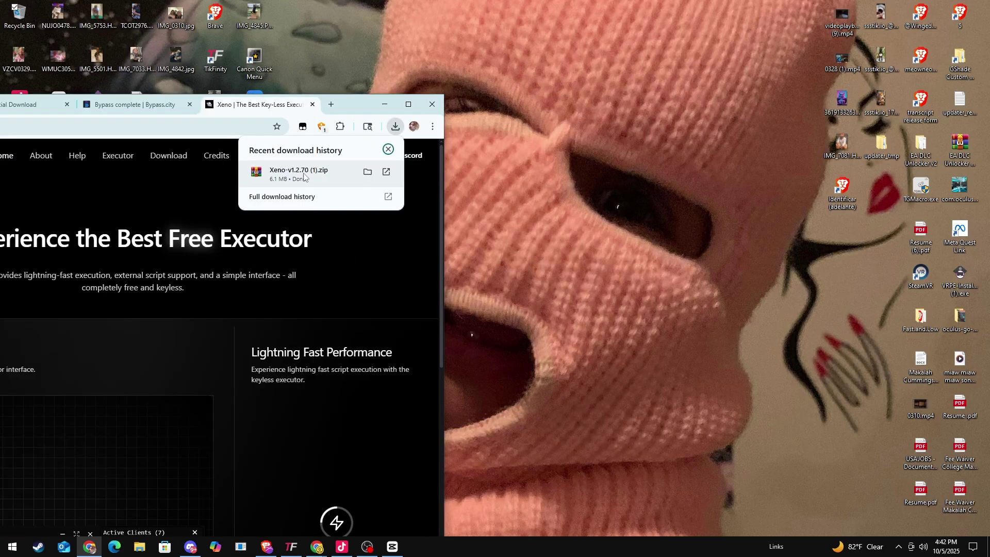
Place the downloaded Xeno-v1.2.70 (1).zip on the desktop and close the WinRAR licence notice and archive window
{"action": "left_click_drag", "start_coordinate": [303, 176], "coordinate": [392, 109]}
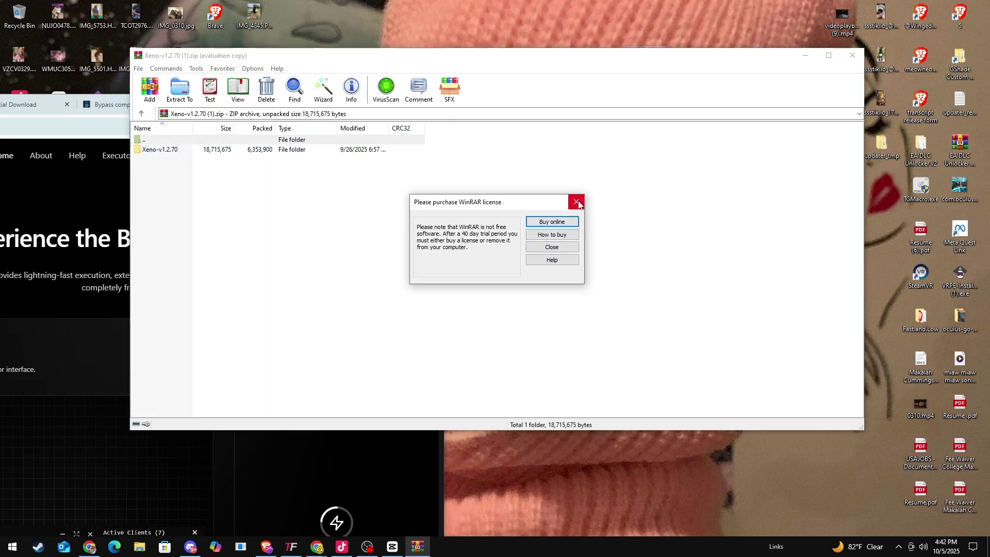
{"action": "left_click", "coordinate": [577, 202]}
{"action": "key", "text": "Escape"}
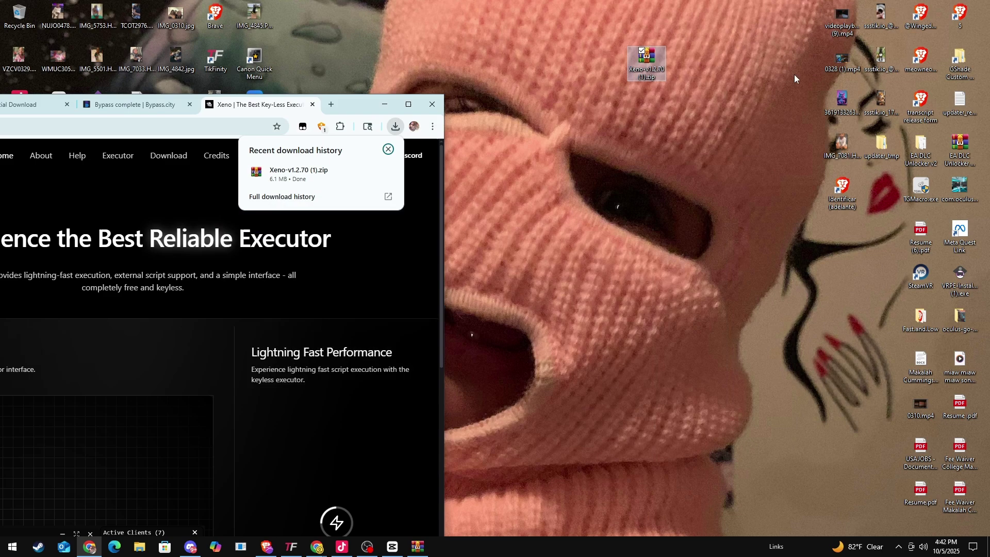
Minimize the browser and check for Xeno-v1.2.70 (1).zip among the recent files in File Explorer, then minimize it too
{"action": "left_click", "coordinate": [384, 105]}
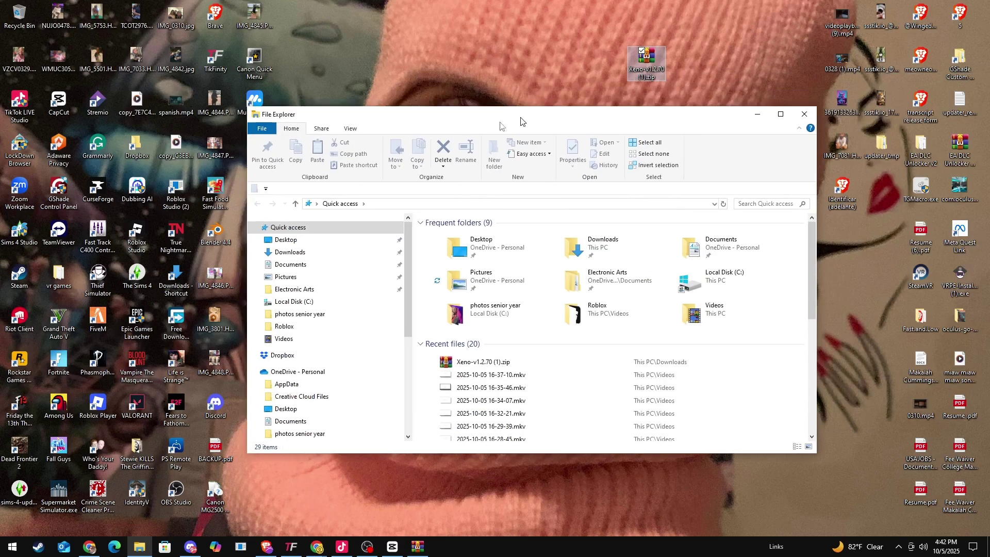
{"action": "left_click_drag", "start_coordinate": [498, 114], "coordinate": [389, 161]}
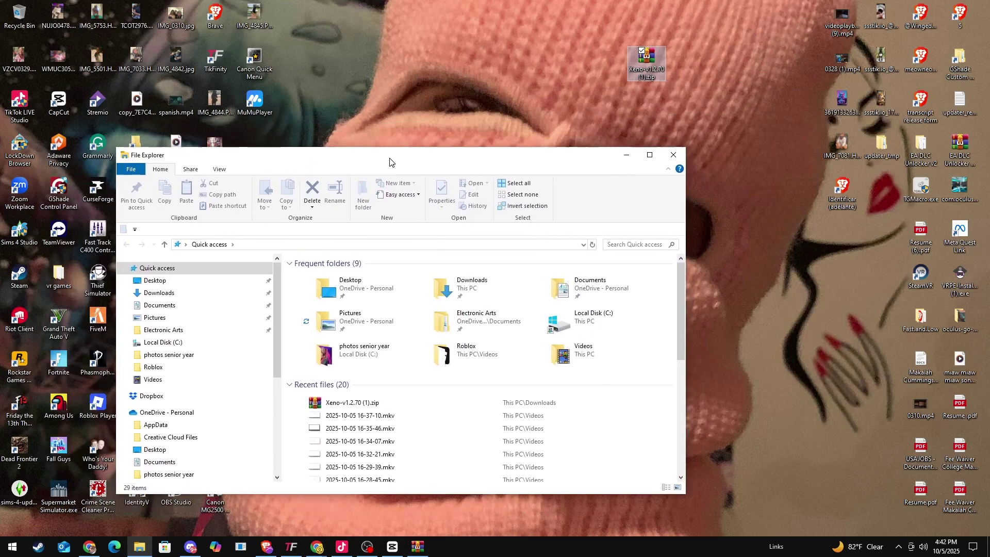
{"action": "double_click", "coordinate": [338, 403]}
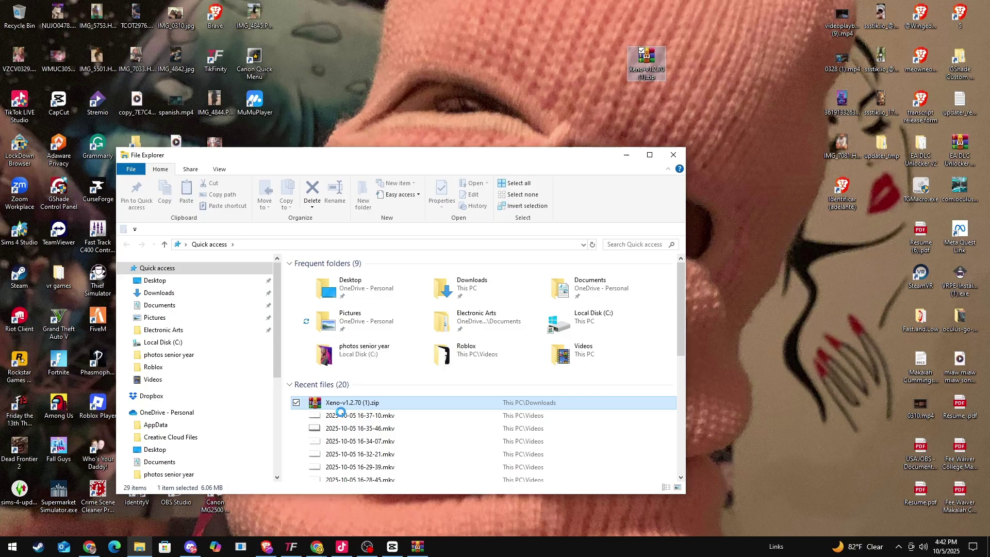
{"action": "right_click", "coordinate": [340, 405]}
{"action": "left_click", "coordinate": [520, 115]}
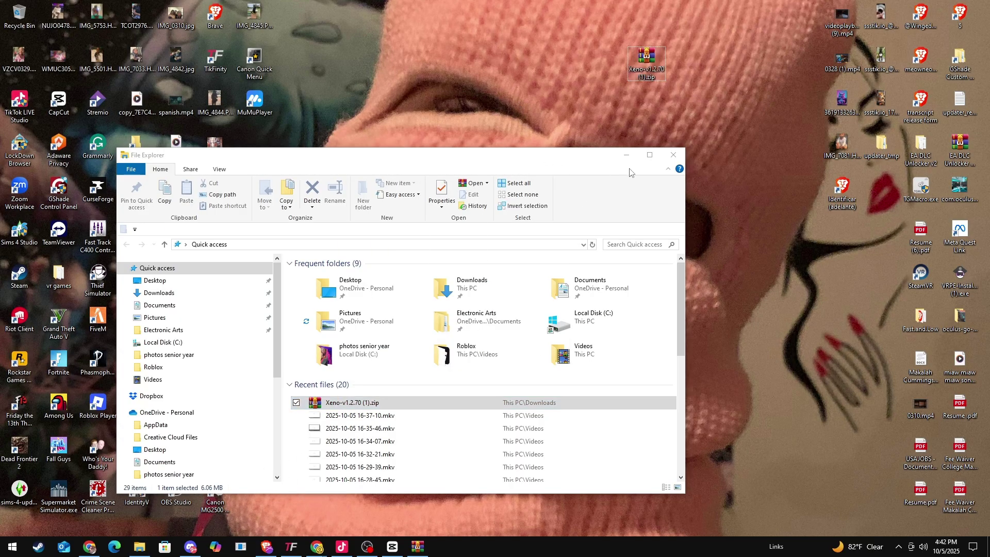
{"action": "left_click", "coordinate": [627, 155]}
Open the desktop Xeno-v1.2.70 (1).zip in WinRAR, look through its Xeno-v1.2.70 folder and minimize the archive window
{"action": "double_click", "coordinate": [646, 64]}
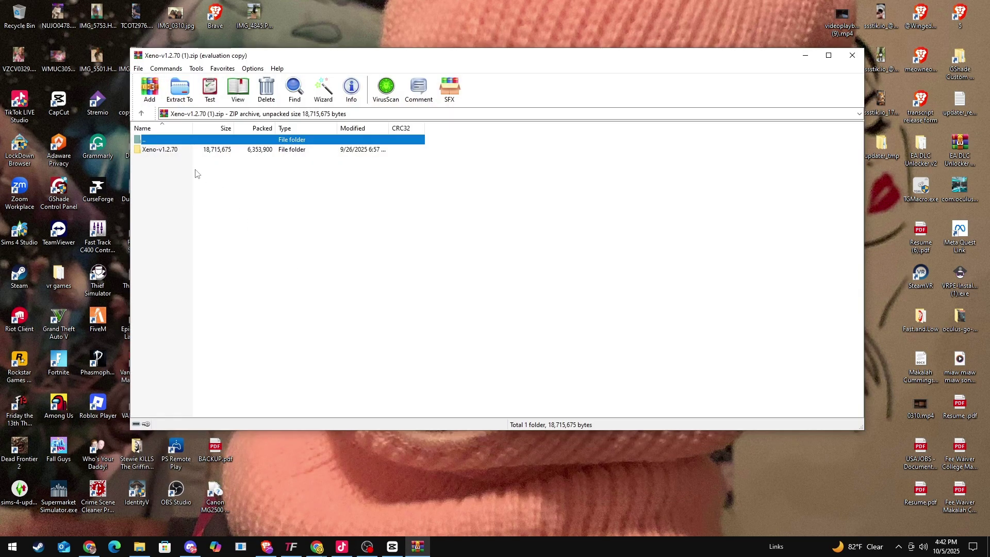
{"action": "double_click", "coordinate": [181, 151]}
{"action": "scroll", "coordinate": [263, 370], "scroll_direction": "down", "scroll_amount": 1}
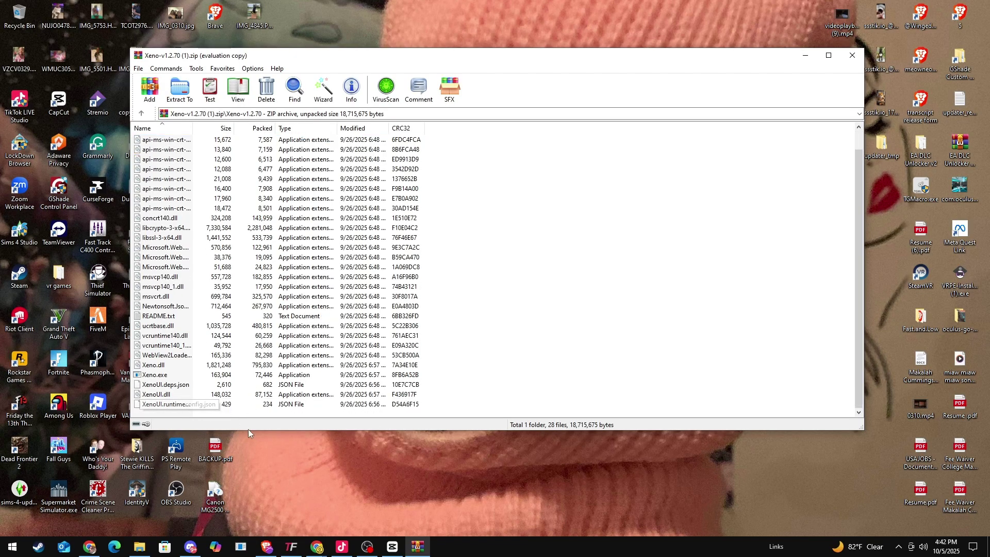
{"action": "left_click", "coordinate": [805, 55]}
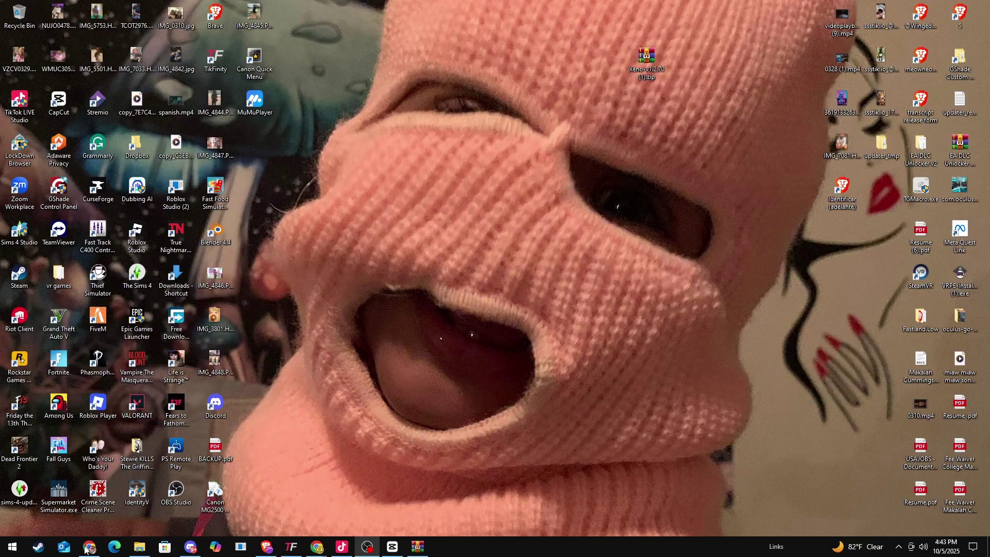
Create a new folder named Xeno on the Desktop in File Explorer
{"action": "left_click", "coordinate": [139, 547]}
{"action": "left_click", "coordinate": [154, 280]}
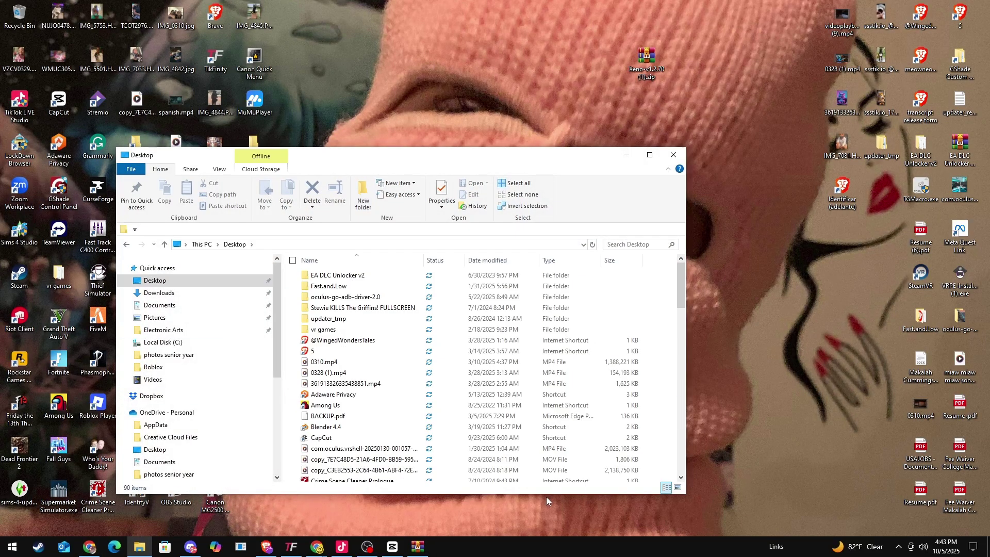
{"action": "key", "text": "ctrl+shift+n"}
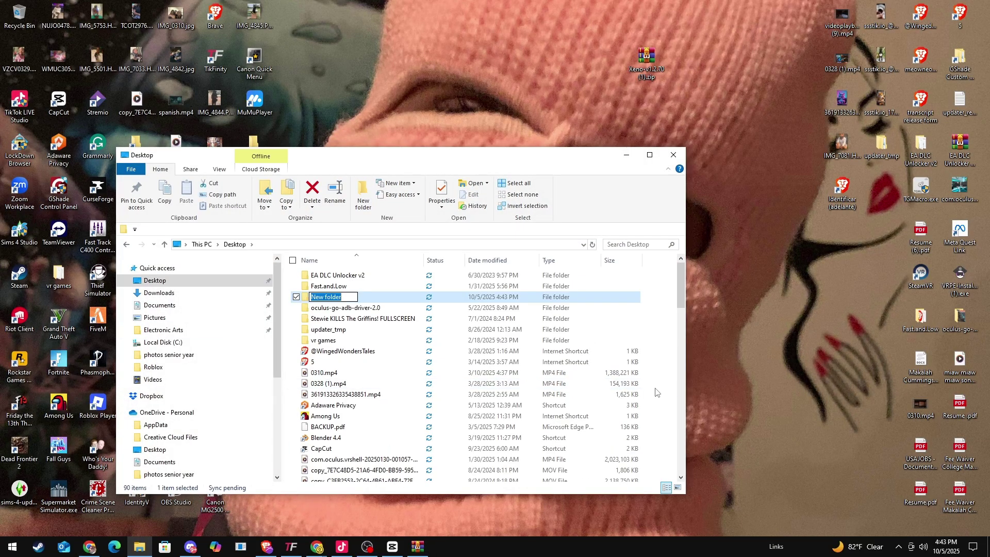
{"action": "type", "text": "Xeno"}
{"action": "key", "text": "Return"}
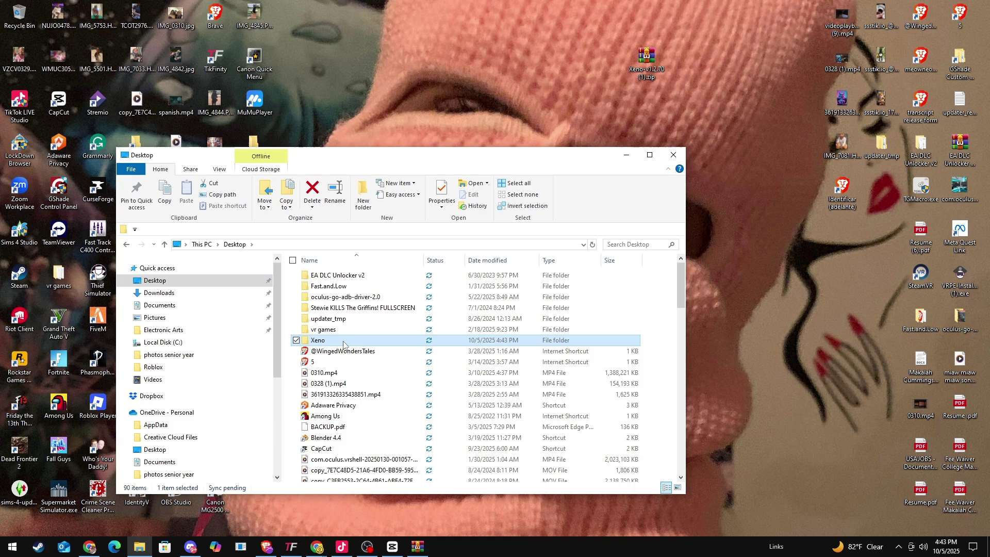
Move Xeno-v1.2.70 (1).zip from the desktop into the Xeno folder and extract it there
{"action": "double_click", "coordinate": [343, 340]}
{"action": "left_click_drag", "start_coordinate": [648, 86], "coordinate": [360, 309]}
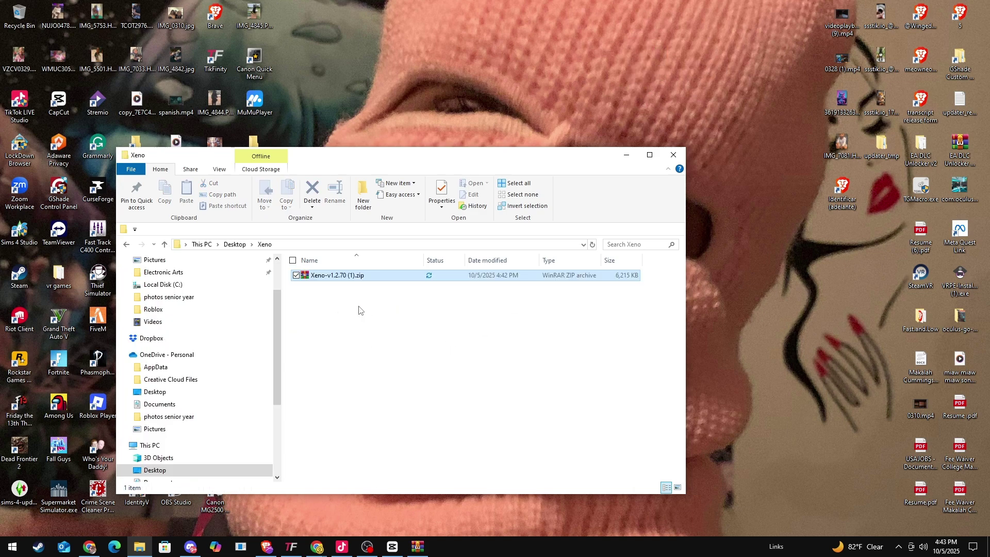
{"action": "right_click", "coordinate": [330, 277]}
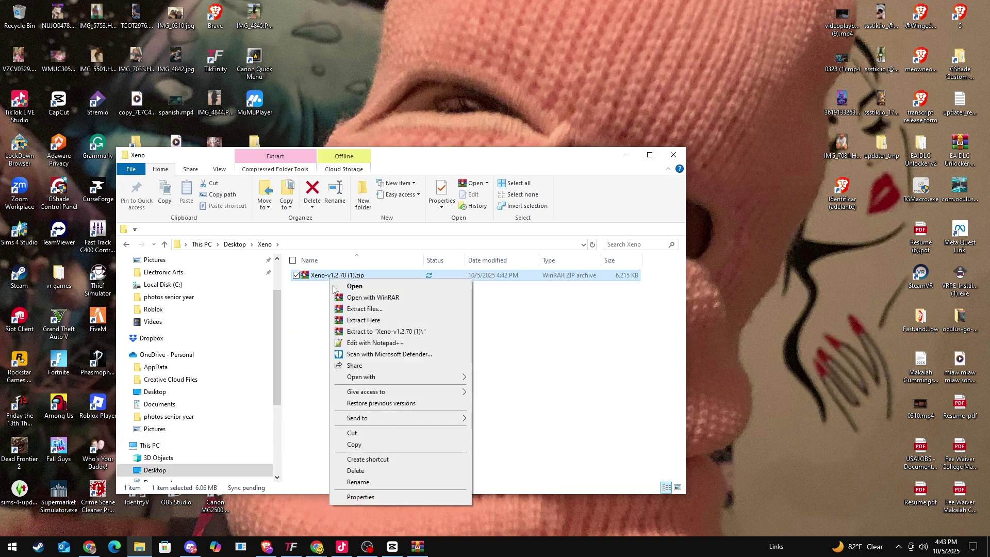
{"action": "left_click", "coordinate": [369, 324]}
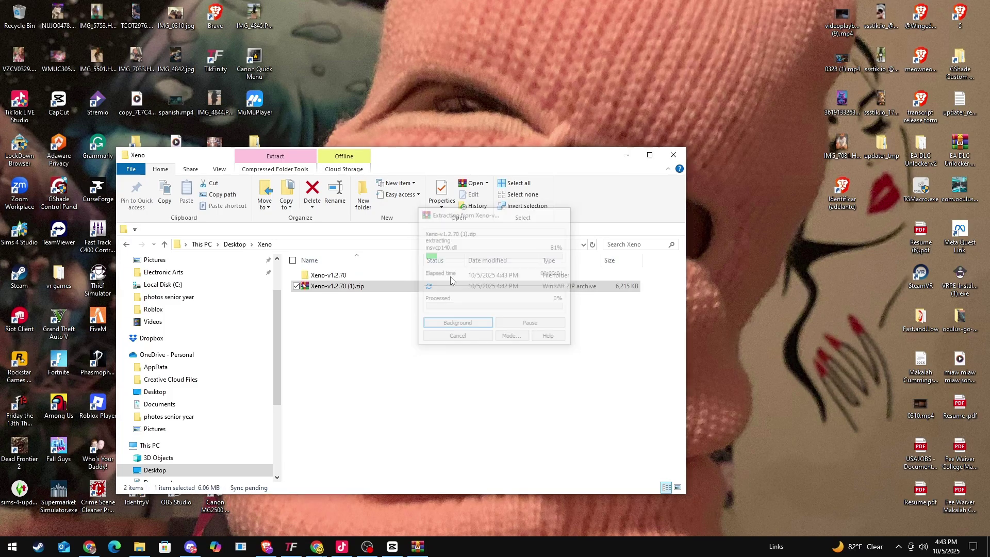
Delete the Xeno-v1.2.70 (1).zip archive from the Xeno folder, keeping the extracted folder
{"action": "right_click", "coordinate": [349, 291]}
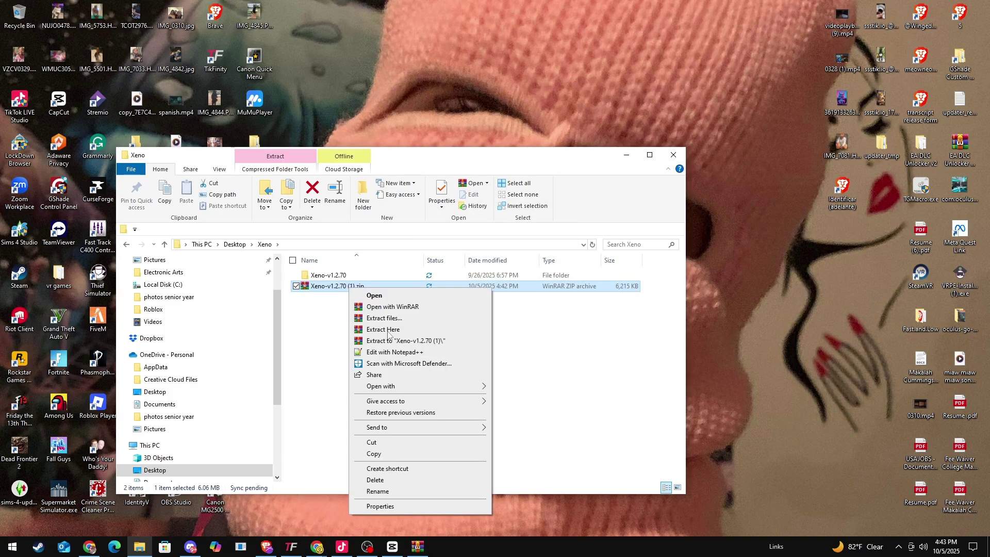
{"action": "left_click", "coordinate": [379, 475]}
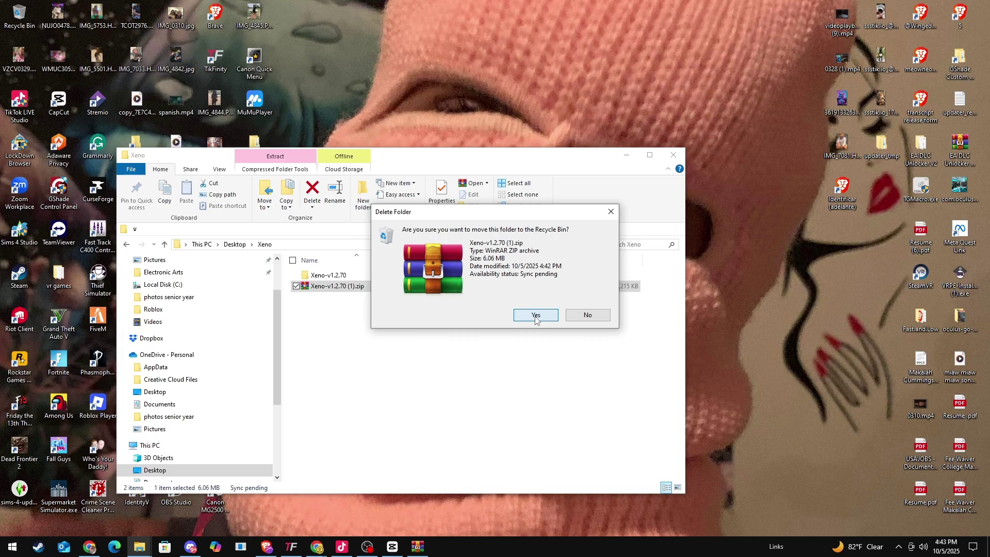
{"action": "left_click", "coordinate": [535, 314]}
Launch Xeno.exe from the extracted Xeno-v1.2.70 folder and minimize File Explorer
{"action": "left_click", "coordinate": [349, 279]}
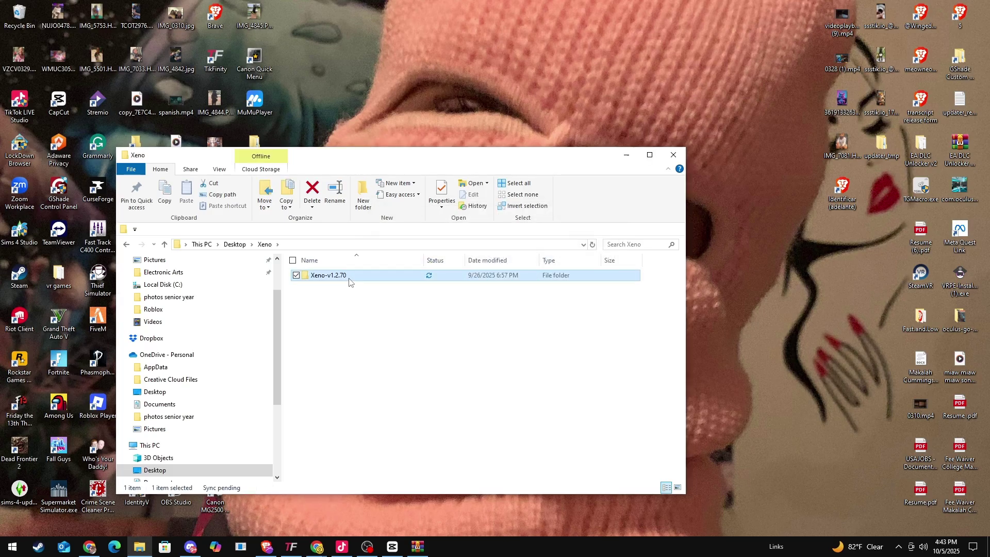
{"action": "double_click", "coordinate": [349, 281]}
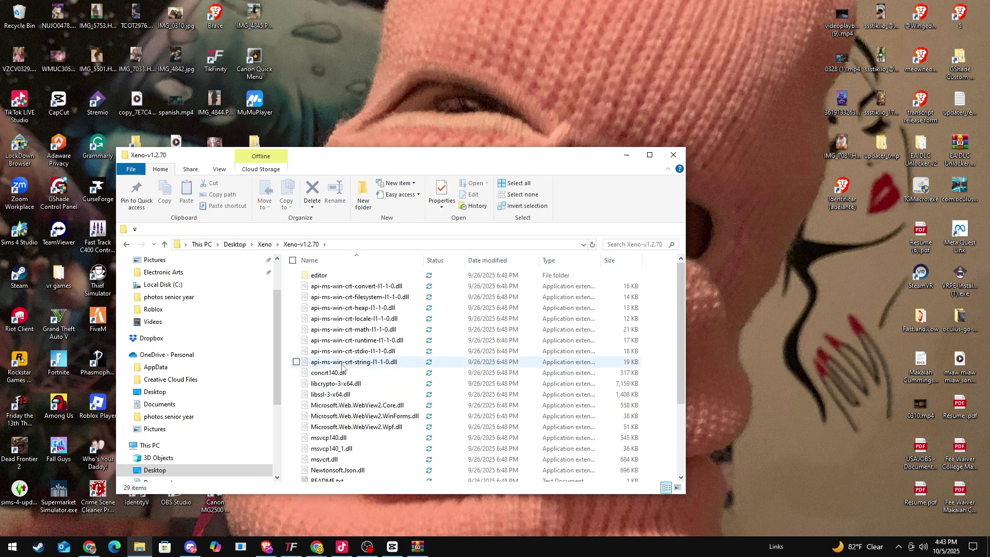
{"action": "scroll", "coordinate": [361, 391], "scroll_direction": "down", "scroll_amount": 4}
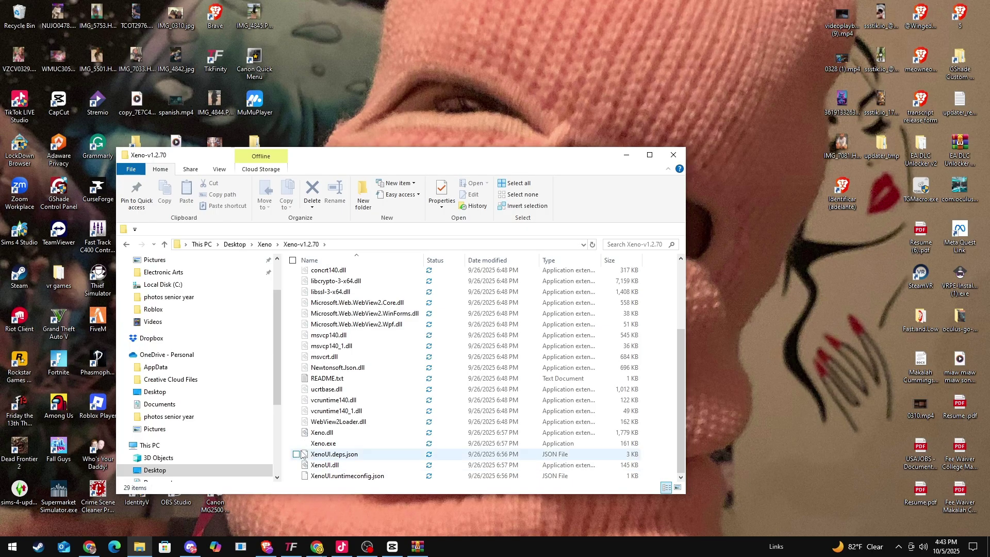
{"action": "left_click_drag", "start_coordinate": [377, 441], "coordinate": [282, 445]}
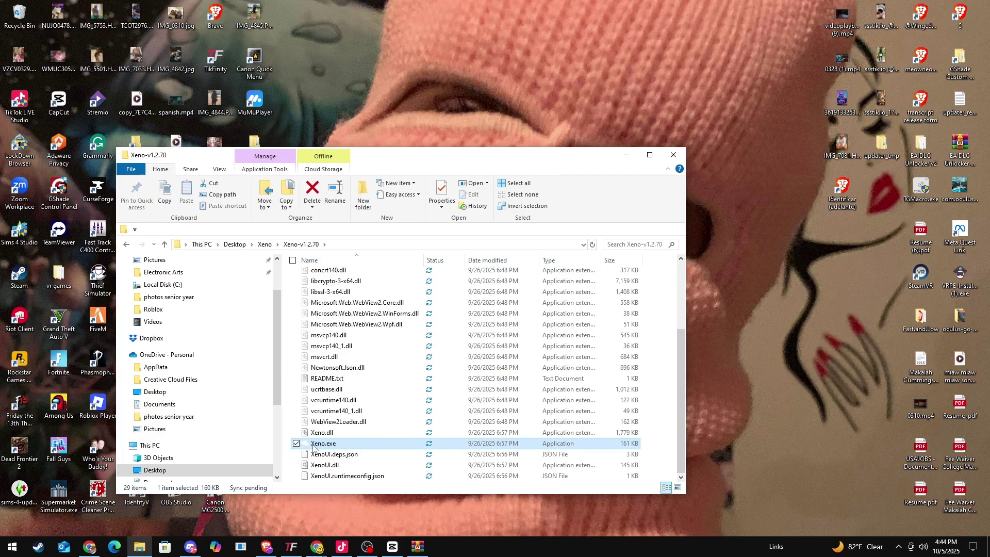
{"action": "left_click", "coordinate": [627, 155]}
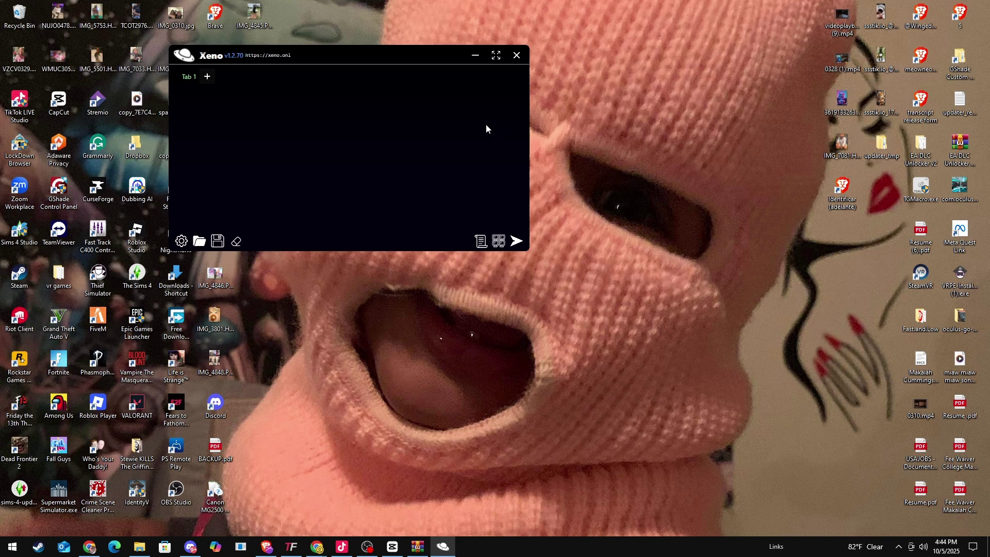
Bring up Discord, move its window clear of the Xeno editor and delete the entire old script in Tab 1
{"action": "left_click", "coordinate": [191, 546]}
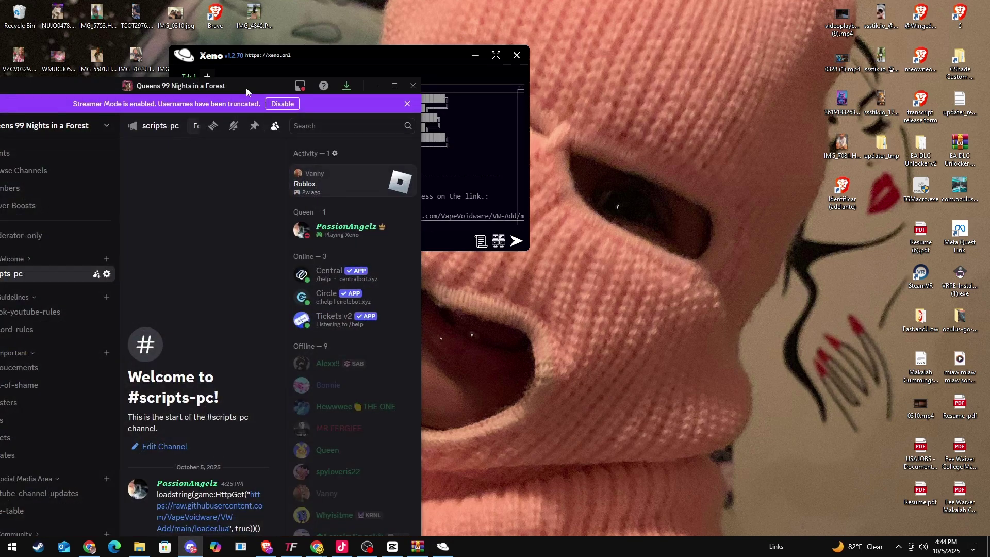
{"action": "left_click_drag", "start_coordinate": [247, 92], "coordinate": [451, 382]}
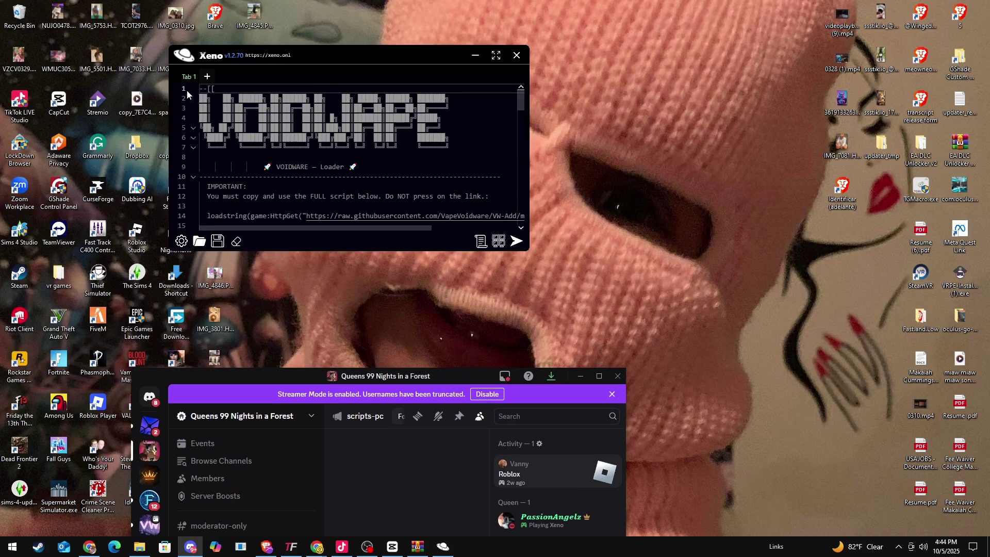
{"action": "left_click_drag", "start_coordinate": [202, 87], "coordinate": [499, 394]}
{"action": "key", "text": "BackSpace"}
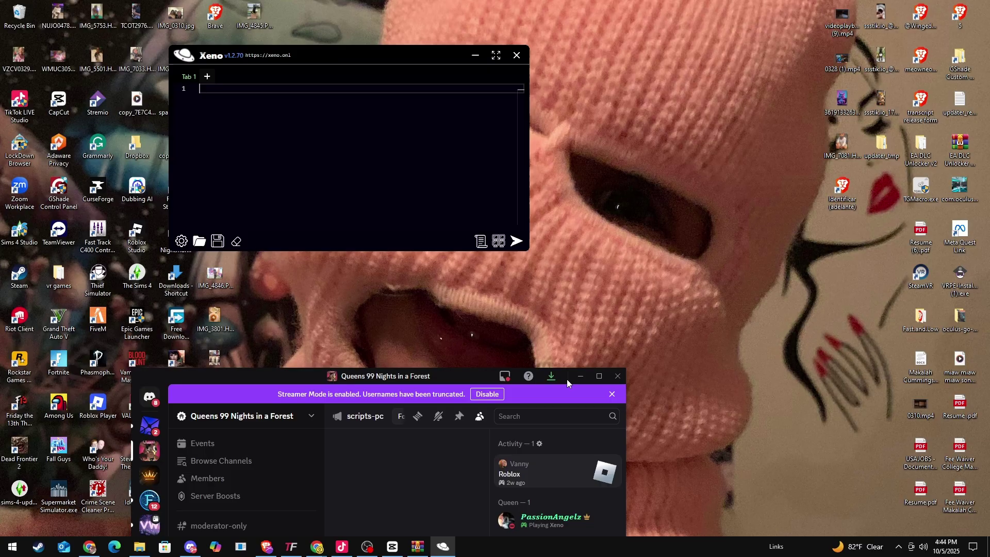
Reposition the Xeno window and review its settings, such as Auto Attach and Discord RPC, without changing them
{"action": "left_click_drag", "start_coordinate": [379, 54], "coordinate": [452, 59]}
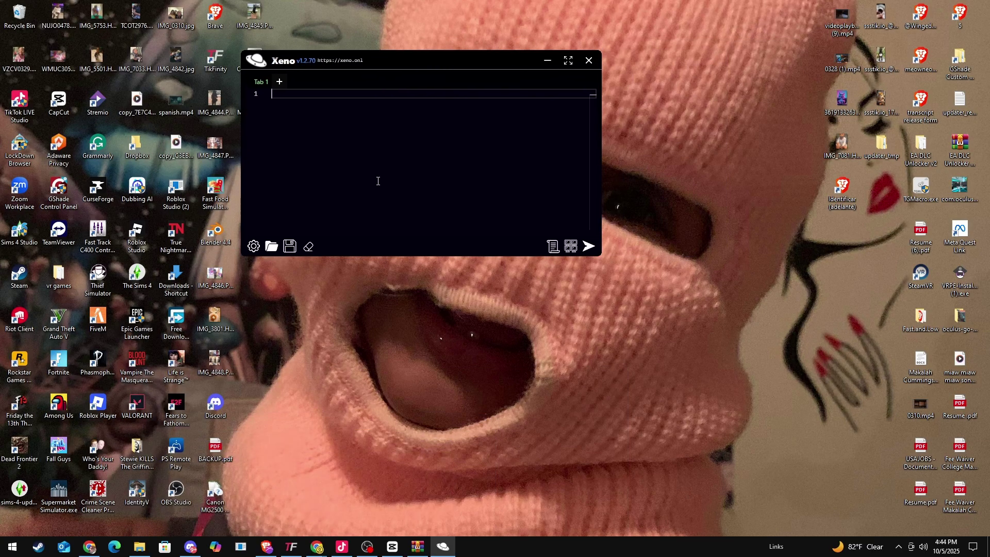
{"action": "left_click", "coordinate": [260, 246]}
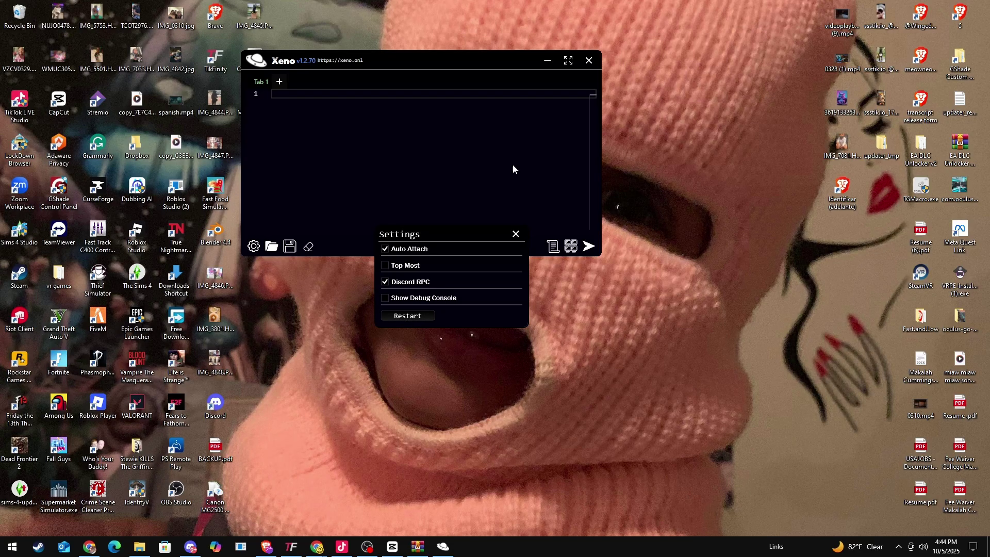
{"action": "left_click", "coordinate": [515, 235]}
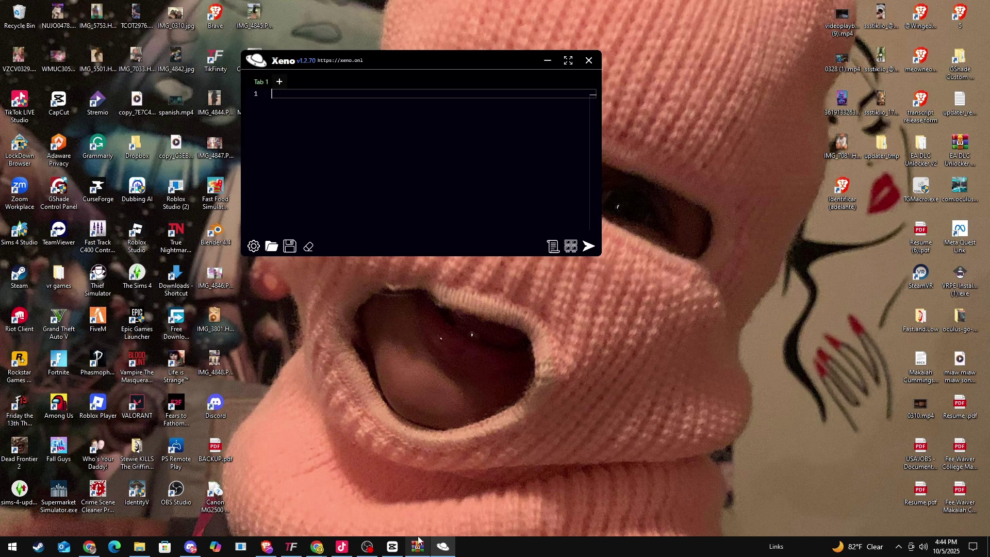
Switch to Discord, maximize it and open the VapeVoidware loader.lua link posted in the scripts-pc channel
{"action": "left_click", "coordinate": [184, 545]}
{"action": "left_click", "coordinate": [597, 377]}
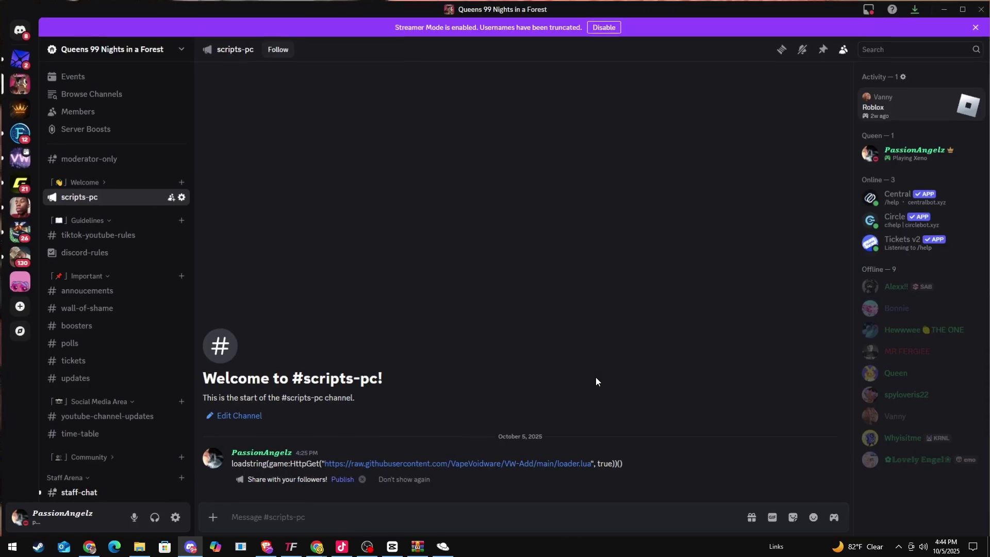
{"action": "left_click", "coordinate": [332, 463]}
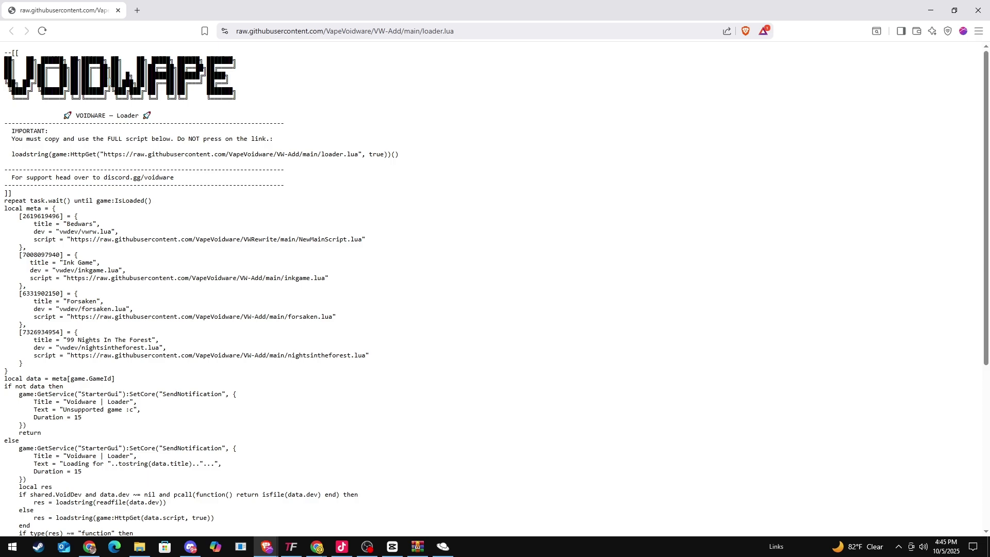
Copy the entire loader.lua script from the Brave page and paste it into the empty Tab 1 in Xeno
{"action": "left_click_drag", "start_coordinate": [109, 81], "coordinate": [210, 202]}
{"action": "left_click", "coordinate": [187, 158]}
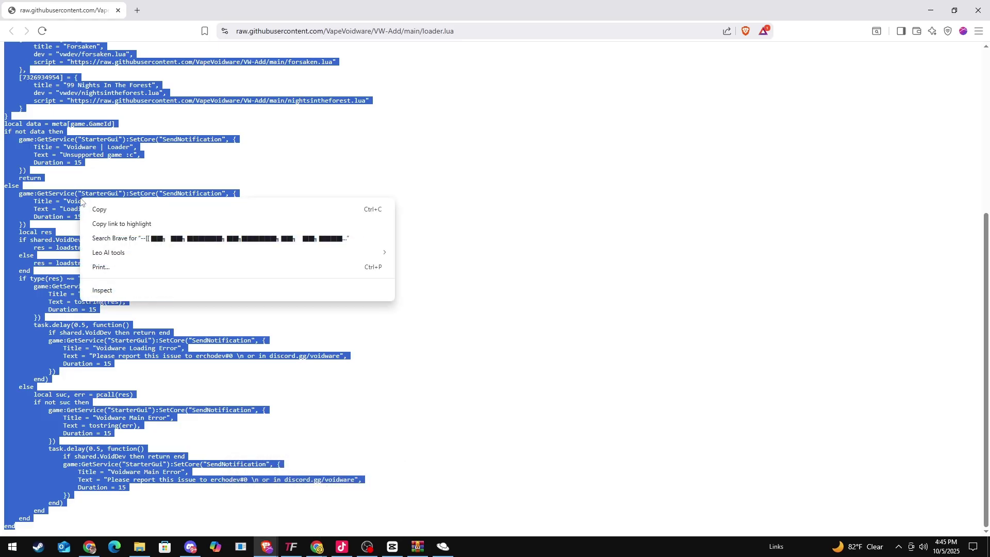
{"action": "left_click", "coordinate": [104, 209]}
{"action": "left_click", "coordinate": [932, 11]}
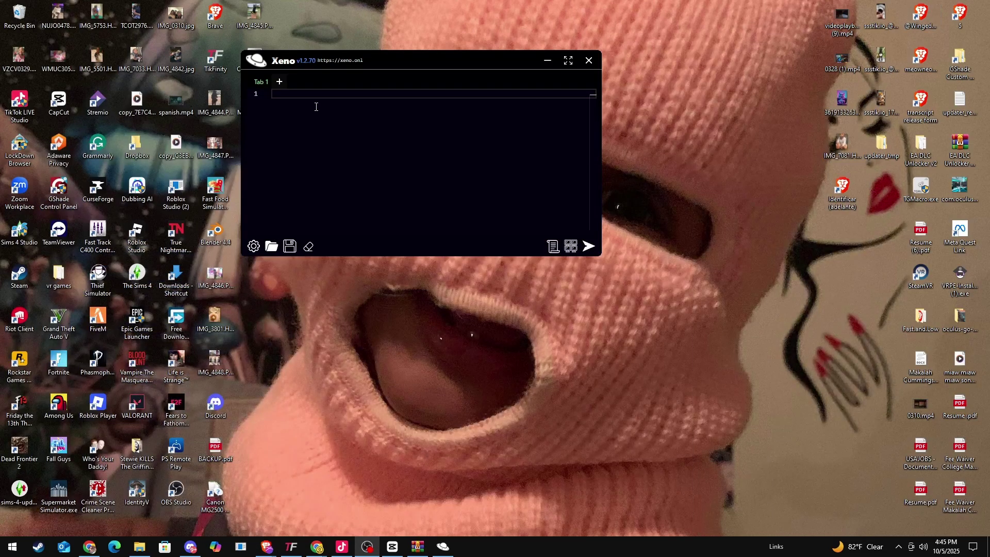
{"action": "key", "text": "ctrl+v"}
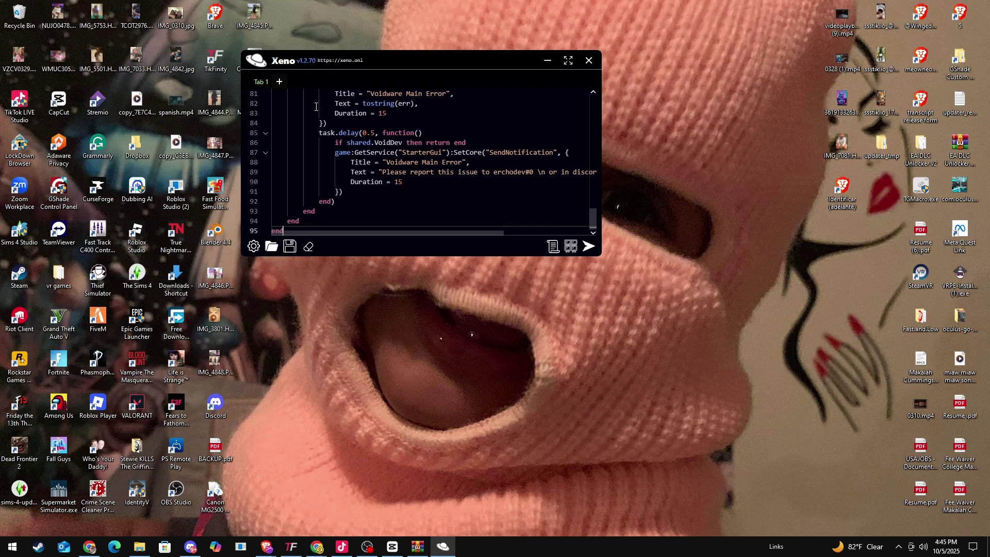
{"action": "scroll", "coordinate": [392, 155], "scroll_direction": "up", "scroll_amount": 20}
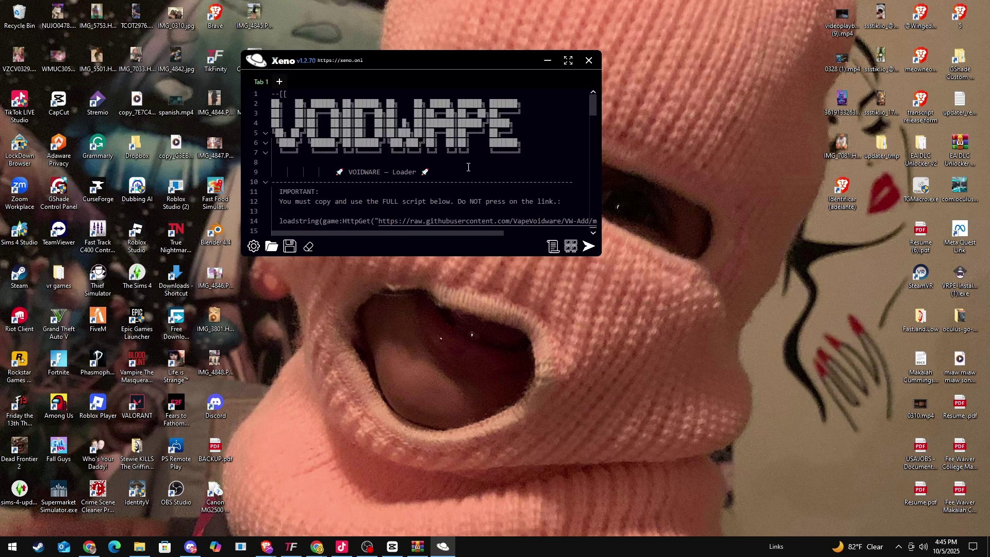
Try to execute the pasted Voidware script in Xeno, dismiss the dialog and review the script's 99 Nights In The Forest entry
{"action": "left_click", "coordinate": [587, 247]}
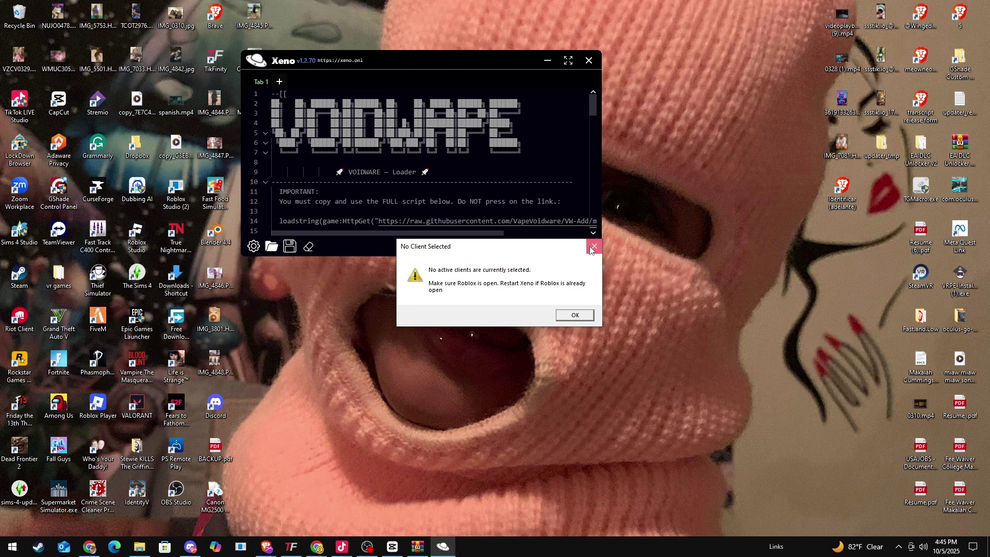
{"action": "left_click", "coordinate": [592, 248]}
{"action": "scroll", "coordinate": [428, 174], "scroll_direction": "down", "scroll_amount": 13}
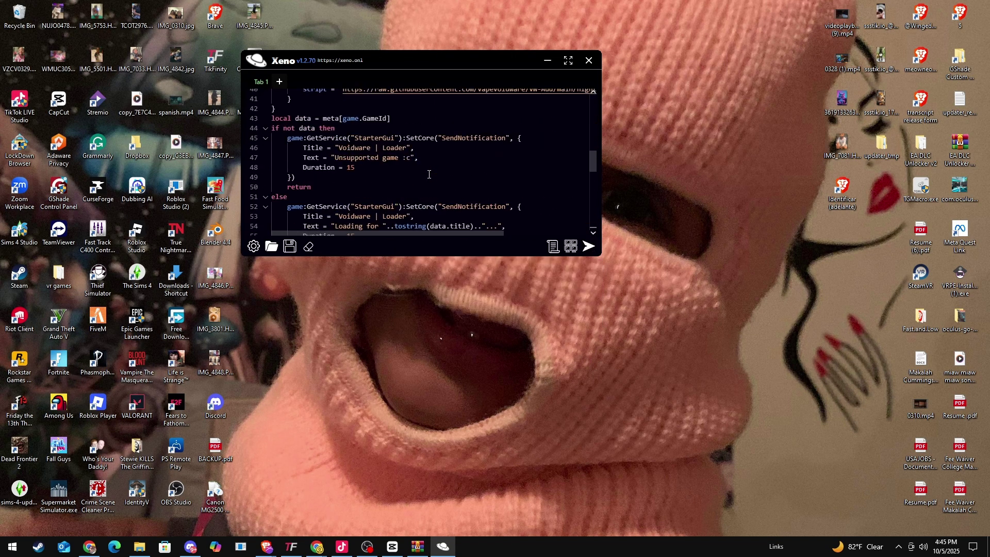
{"action": "scroll", "coordinate": [428, 174], "scroll_direction": "up", "scroll_amount": 4}
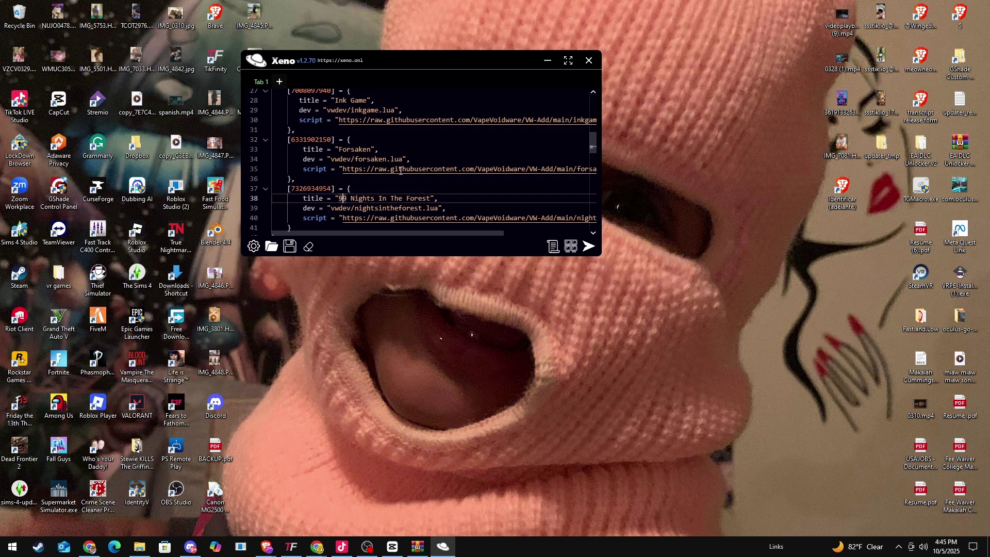
Review the game entries in the pasted Voidware script from Bedwars to 99 Nights In The Forest, and reposition the Xeno window
{"action": "scroll", "coordinate": [363, 149], "scroll_direction": "up", "scroll_amount": 2}
{"action": "left_click", "coordinate": [370, 174]}
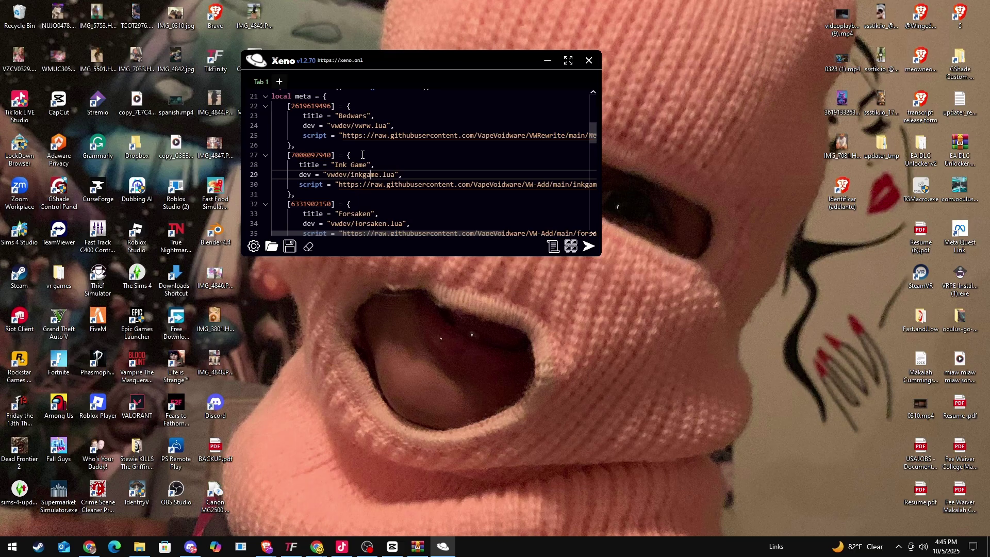
{"action": "scroll", "coordinate": [331, 213], "scroll_direction": "up", "scroll_amount": 7}
{"action": "scroll", "coordinate": [402, 198], "scroll_direction": "down", "scroll_amount": 18}
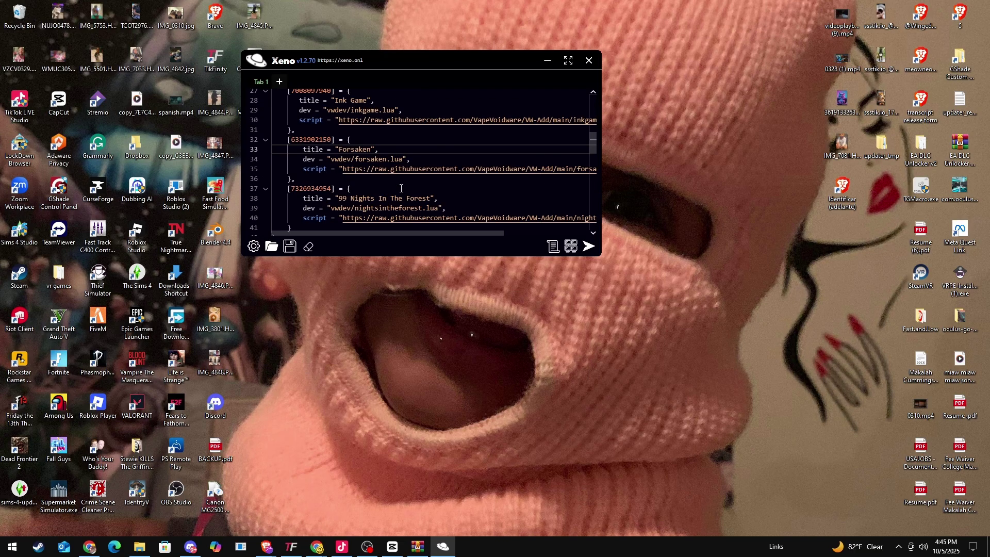
{"action": "scroll", "coordinate": [407, 192], "scroll_direction": "down", "scroll_amount": 9}
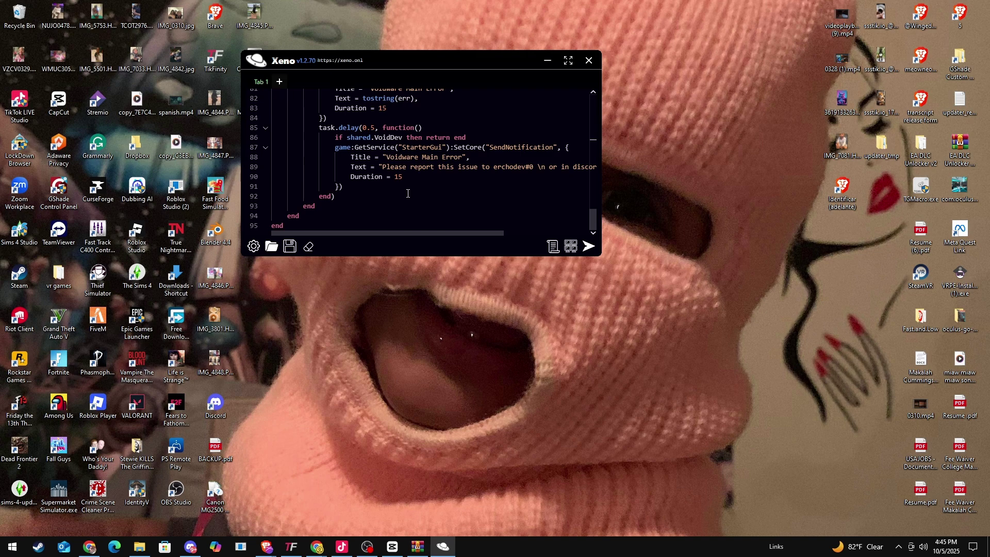
{"action": "scroll", "coordinate": [407, 193], "scroll_direction": "up", "scroll_amount": 20}
{"action": "left_click_drag", "start_coordinate": [513, 59], "coordinate": [644, 42]}
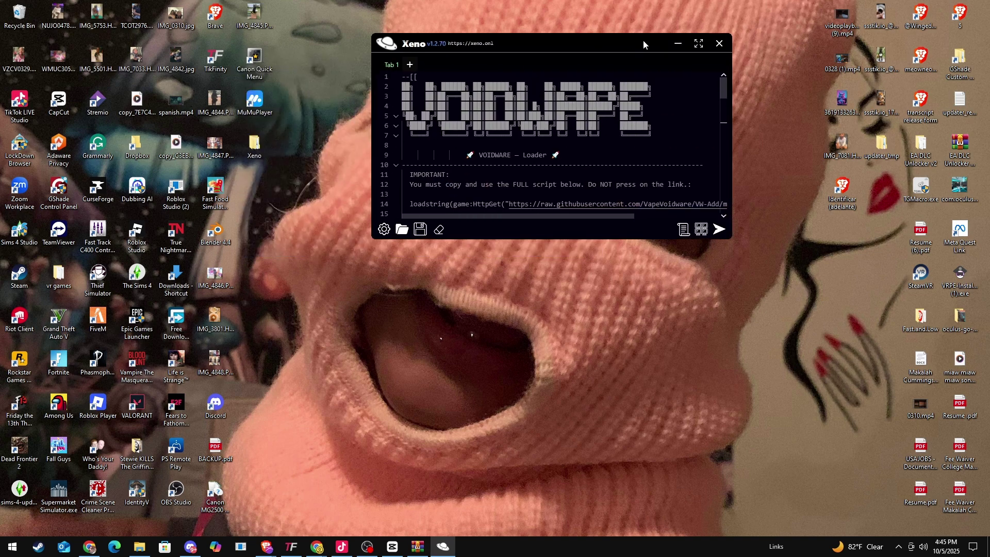
Switch to the 99 Nights In The Forest game in Roblox, walk the character forward and equip the Old Axe
{"action": "left_click", "coordinate": [91, 546]}
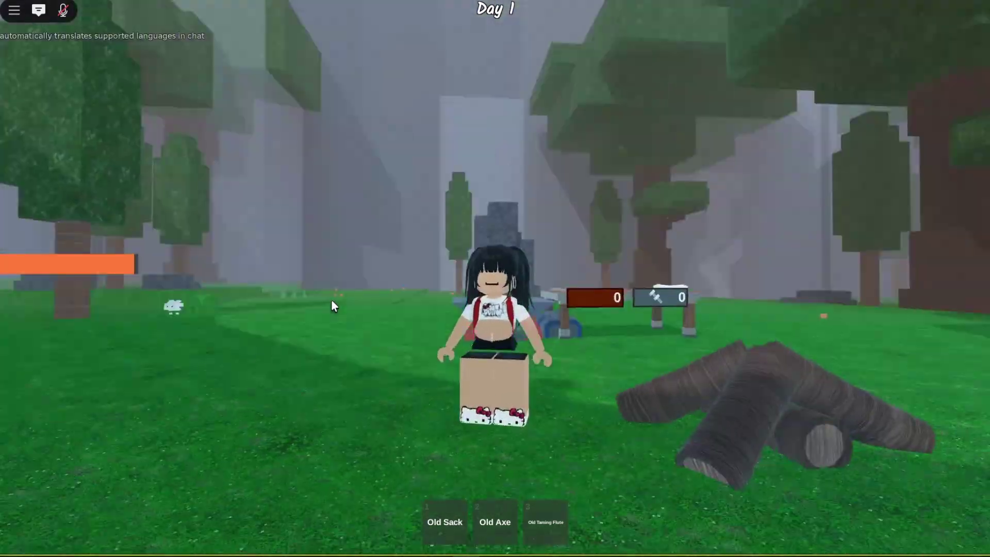
{"action": "right_click", "coordinate": [332, 300]}
{"action": "key", "text": "w"}
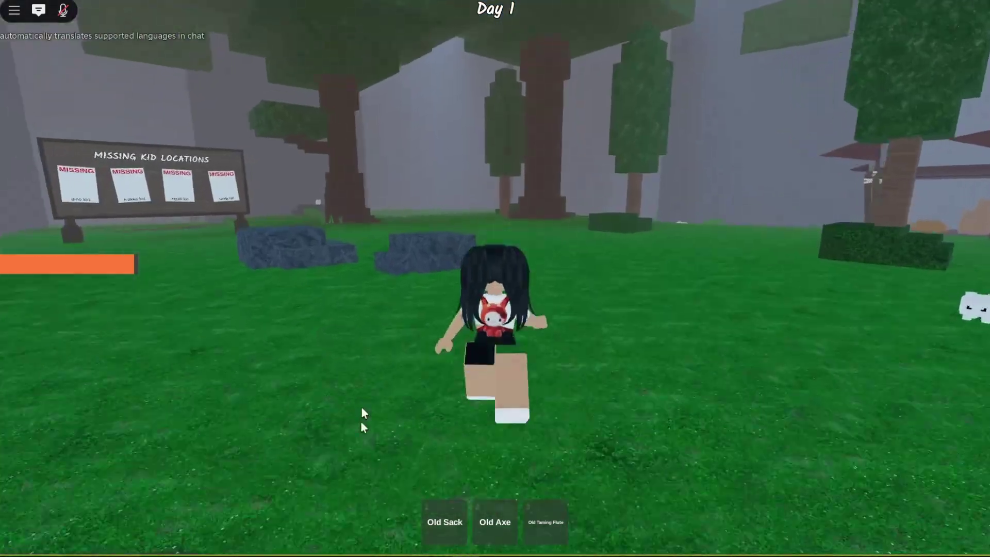
{"action": "left_click", "coordinate": [495, 522]}
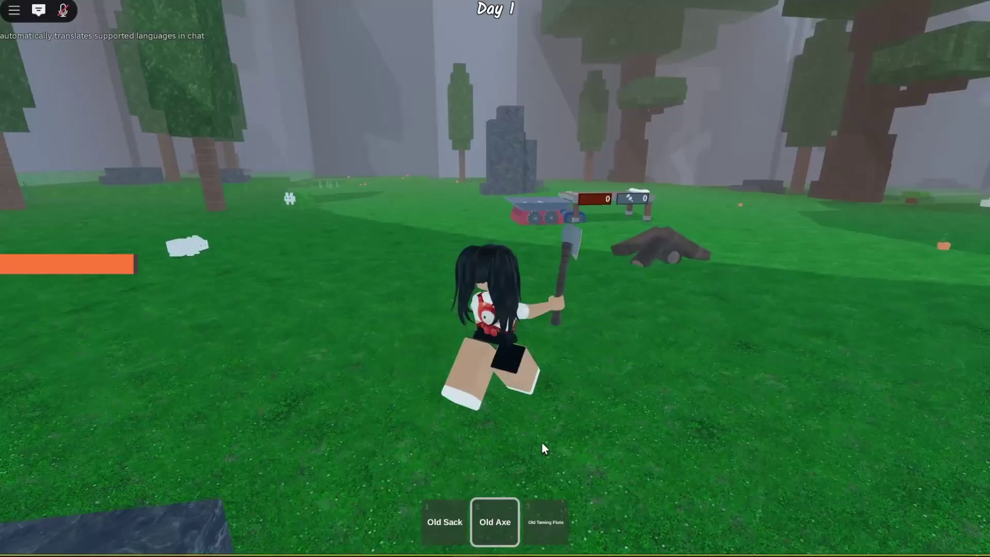
{"action": "right_click", "coordinate": [542, 443]}
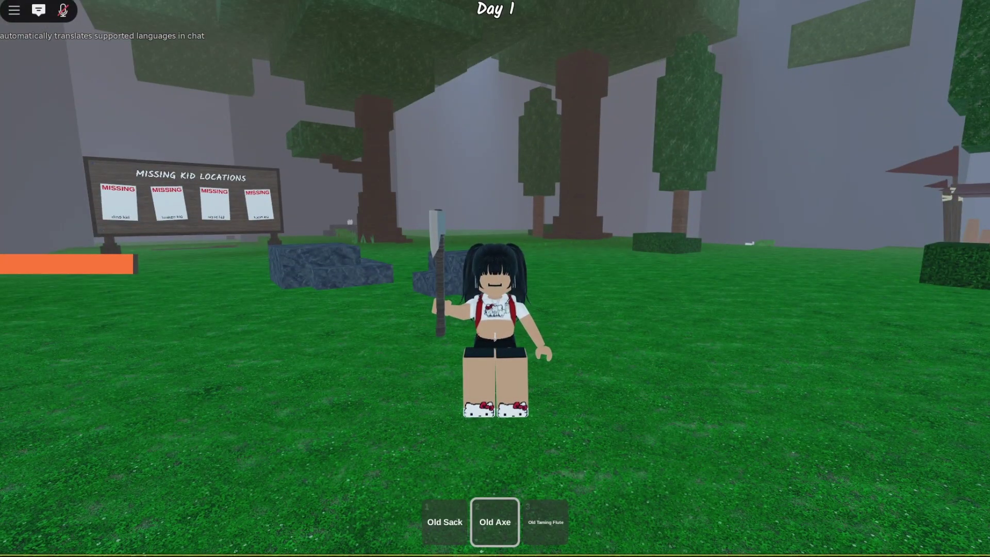
Bring Xeno over the running game, execute the Voidware loader script and minimize Xeno
{"action": "left_click", "coordinate": [439, 554]}
{"action": "left_click_drag", "start_coordinate": [513, 33], "coordinate": [174, 61]}
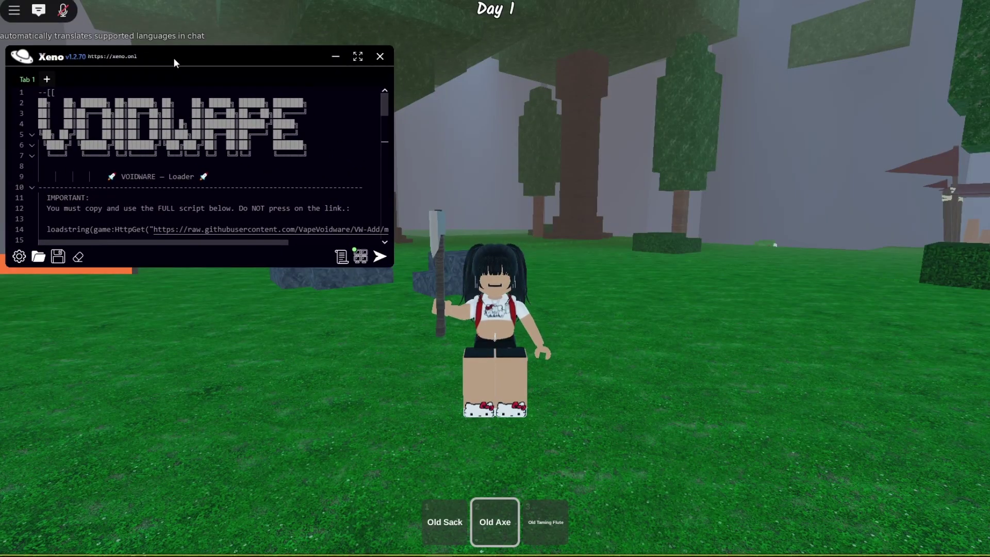
{"action": "left_click", "coordinate": [379, 257]}
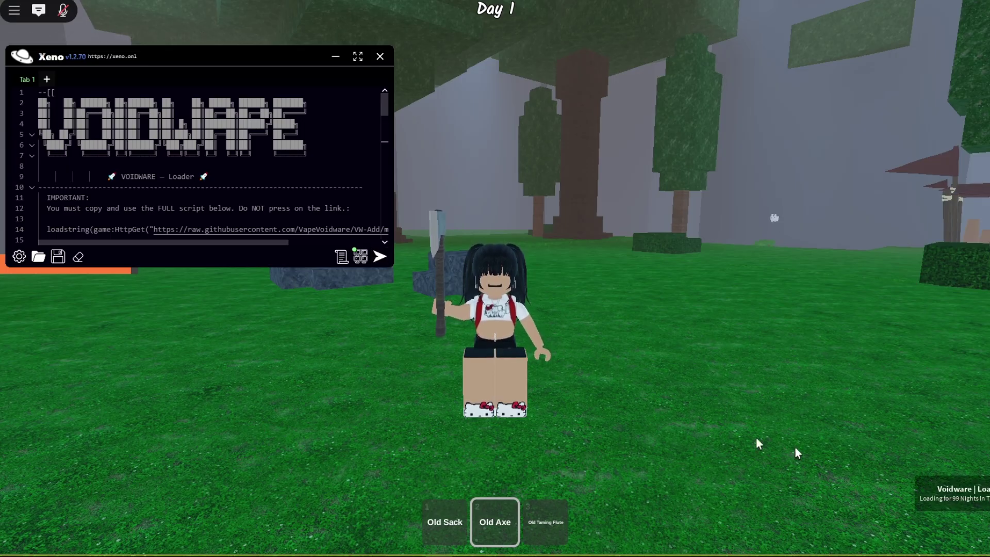
{"action": "left_click", "coordinate": [336, 55]}
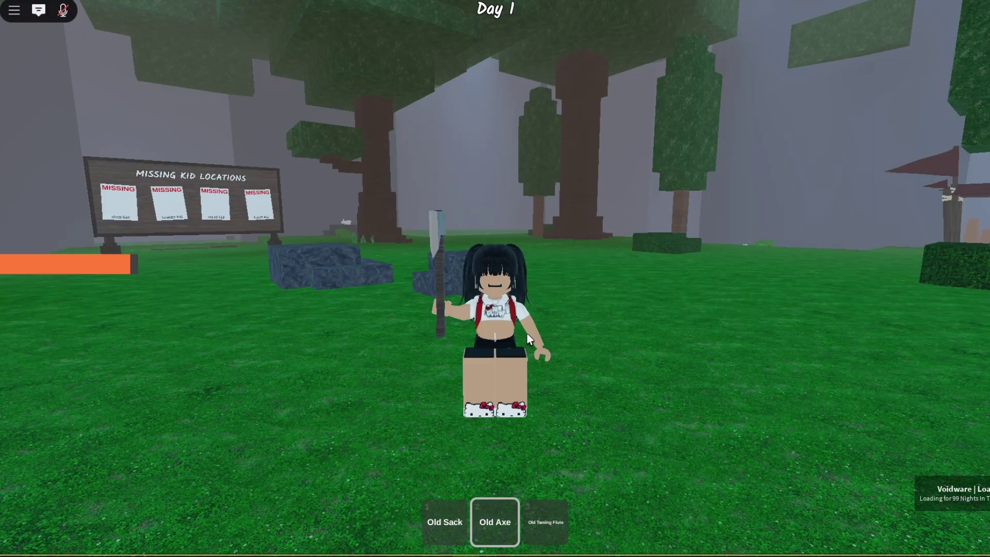
Walk the character around the field and move the Voidware window clear of the character
{"action": "key", "text": "w"}
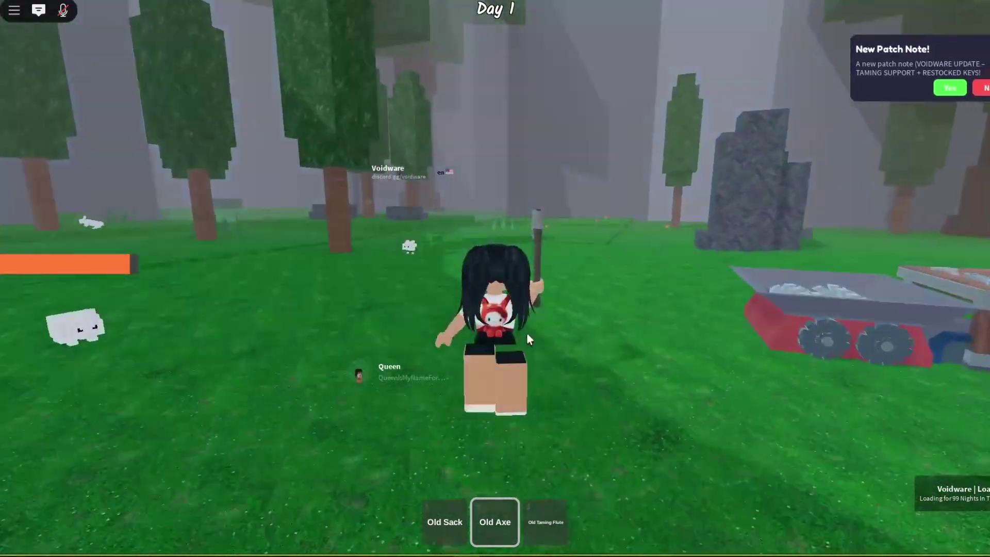
{"action": "key", "text": "d"}
{"action": "key", "text": "s"}
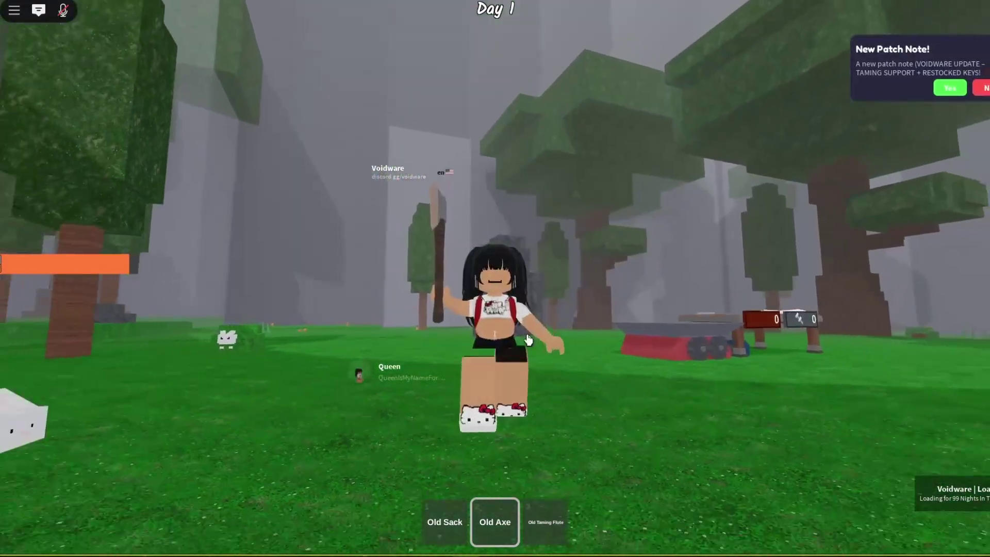
{"action": "left_click_drag", "start_coordinate": [527, 335], "coordinate": [709, 100]}
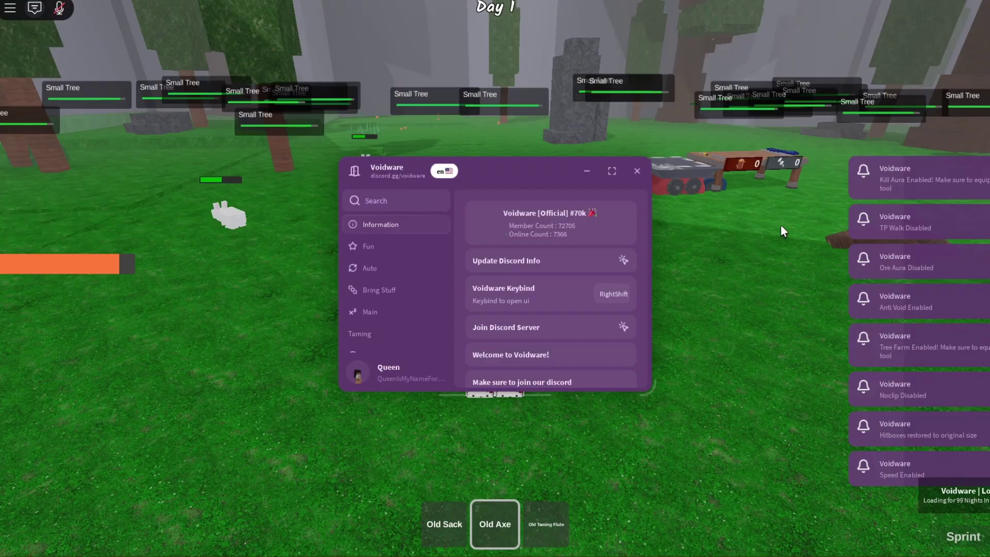
{"action": "left_click_drag", "start_coordinate": [545, 180], "coordinate": [220, 54]}
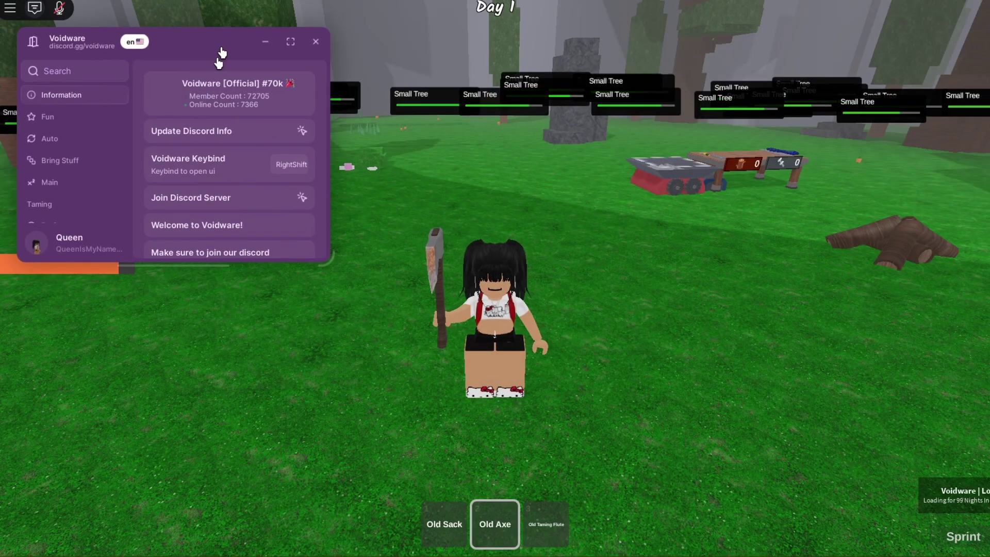
Turn off Kill Aura in Voidware's Main settings
{"action": "left_click", "coordinate": [81, 184]}
{"action": "left_click", "coordinate": [285, 241]}
{"action": "scroll", "coordinate": [214, 210], "scroll_direction": "down", "scroll_amount": 2}
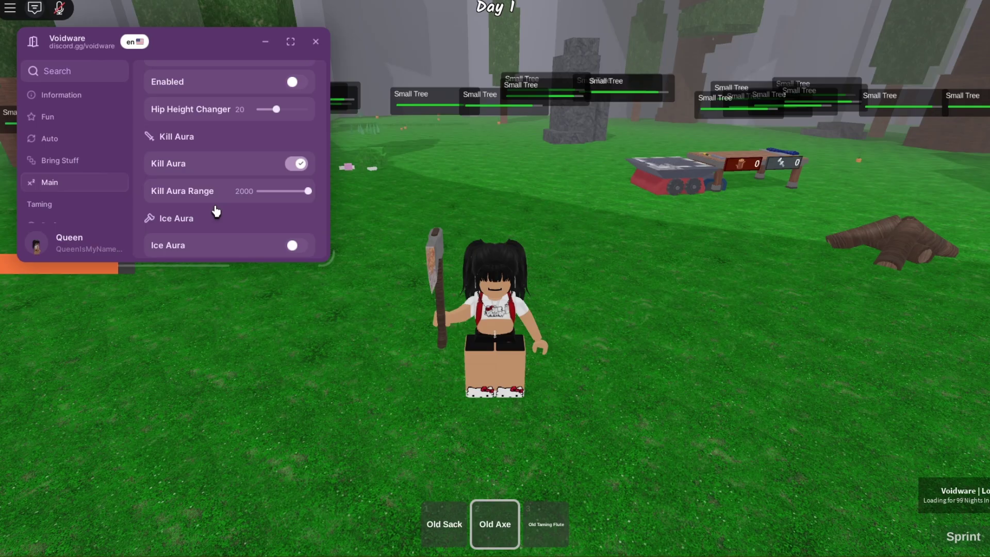
{"action": "left_click", "coordinate": [292, 164]}
Examine Voidware's teleport options and its Bring Stuff options for cultists, meteor items, fuel and logs
{"action": "scroll", "coordinate": [305, 216], "scroll_direction": "down", "scroll_amount": 2}
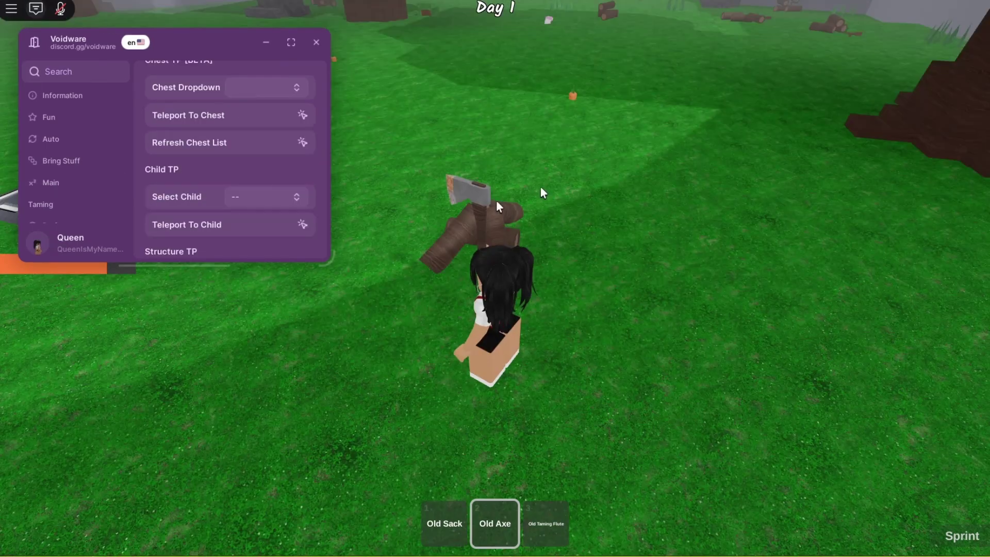
{"action": "right_click", "coordinate": [552, 242]}
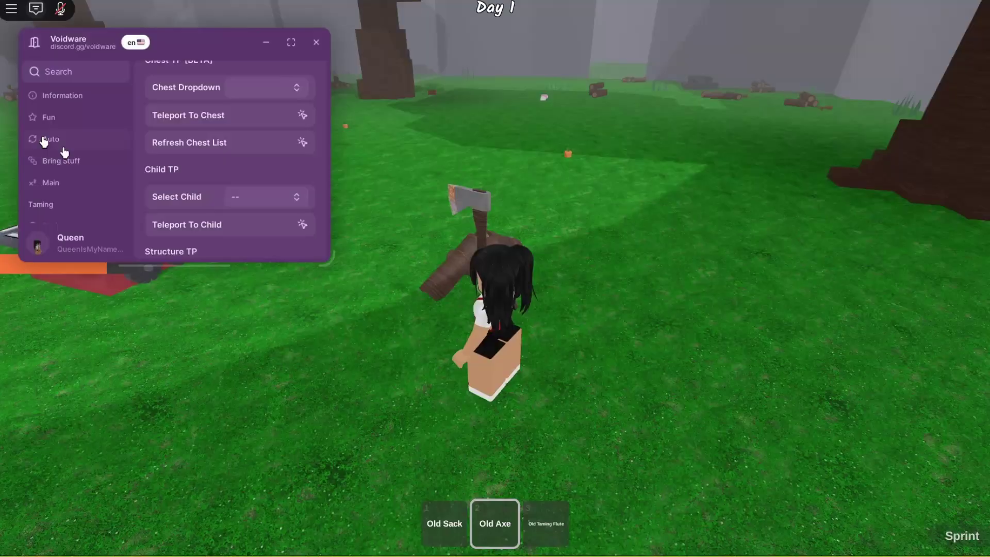
{"action": "left_click", "coordinate": [72, 160]}
{"action": "scroll", "coordinate": [266, 182], "scroll_direction": "down", "scroll_amount": 3}
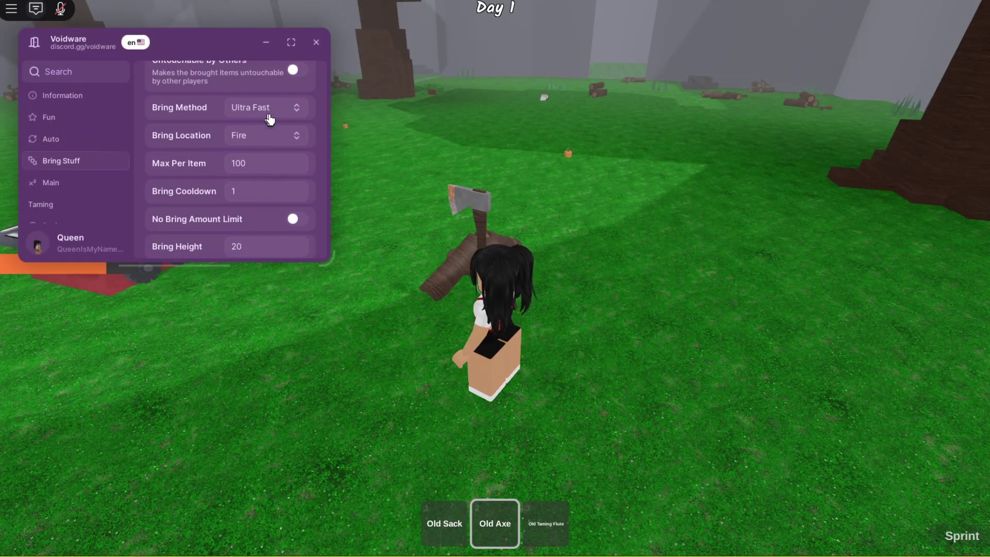
{"action": "scroll", "coordinate": [263, 121], "scroll_direction": "down", "scroll_amount": 3}
{"action": "scroll", "coordinate": [289, 188], "scroll_direction": "down", "scroll_amount": 6}
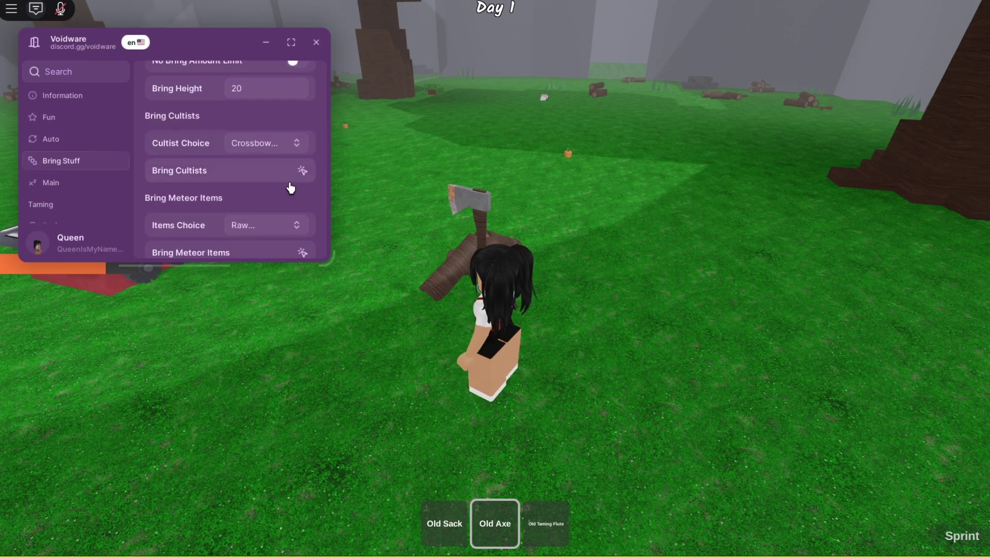
{"action": "scroll", "coordinate": [249, 193], "scroll_direction": "up", "scroll_amount": 6}
{"action": "scroll", "coordinate": [202, 174], "scroll_direction": "down", "scroll_amount": 3}
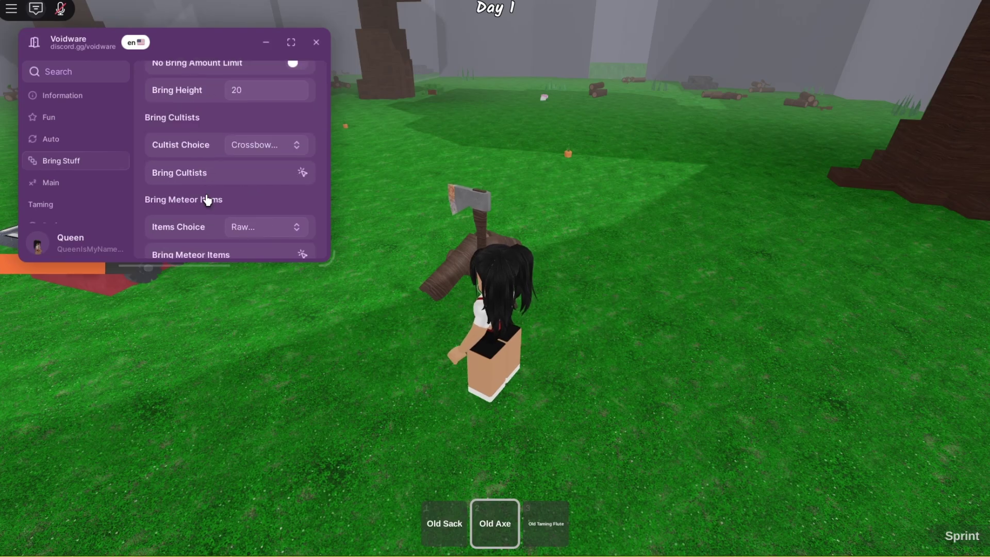
{"action": "scroll", "coordinate": [204, 196], "scroll_direction": "down", "scroll_amount": 6}
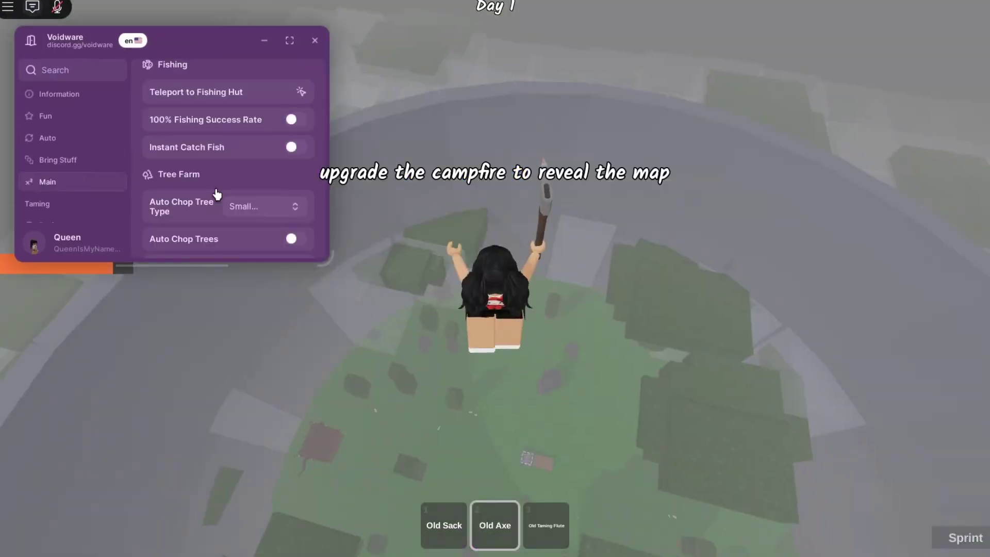
Turn on Auto Chop Trees and Kill Aura in Voidware's Main settings
{"action": "scroll", "coordinate": [216, 194], "scroll_direction": "down", "scroll_amount": 3}
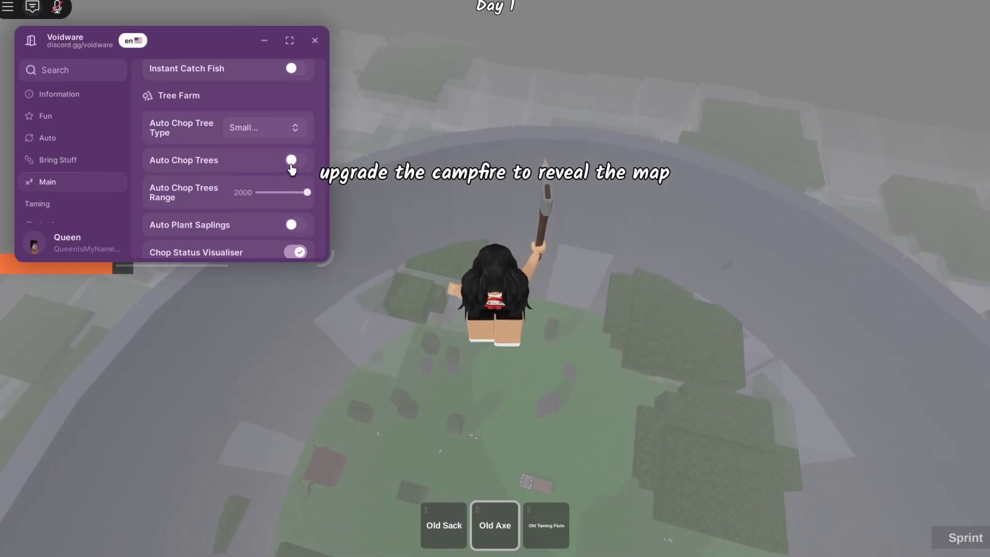
{"action": "left_click", "coordinate": [291, 160]}
{"action": "scroll", "coordinate": [220, 194], "scroll_direction": "up", "scroll_amount": 8}
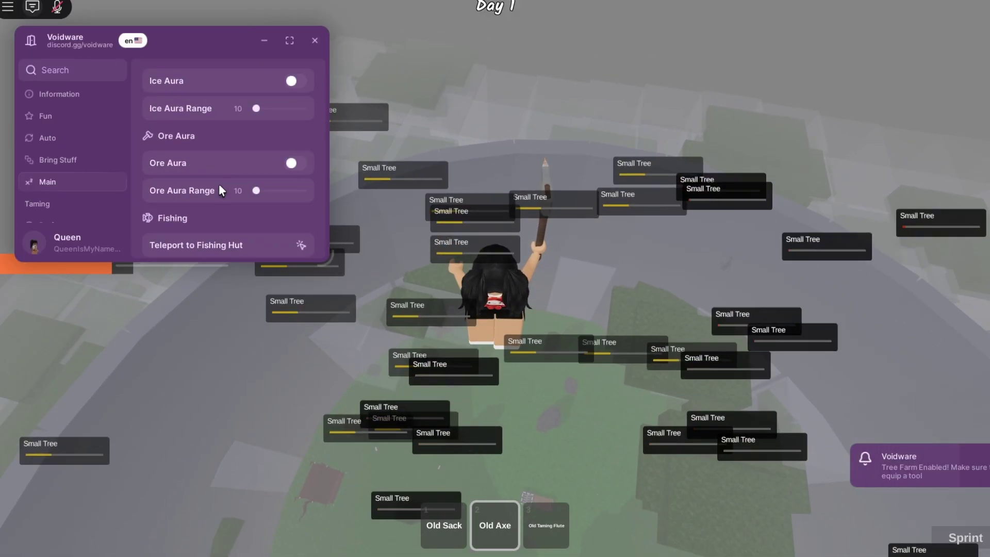
{"action": "scroll", "coordinate": [220, 190], "scroll_direction": "up", "scroll_amount": 5}
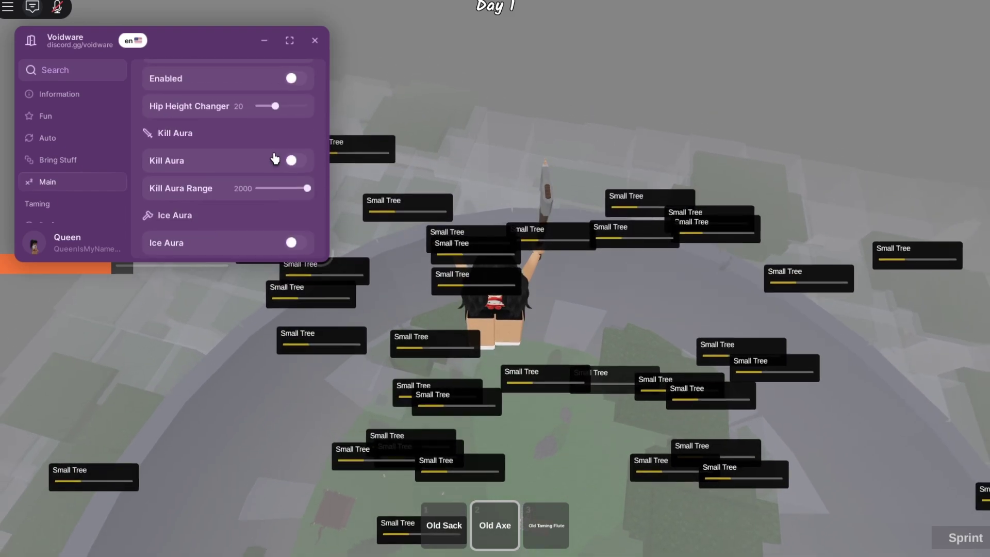
{"action": "left_click", "coordinate": [291, 160]}
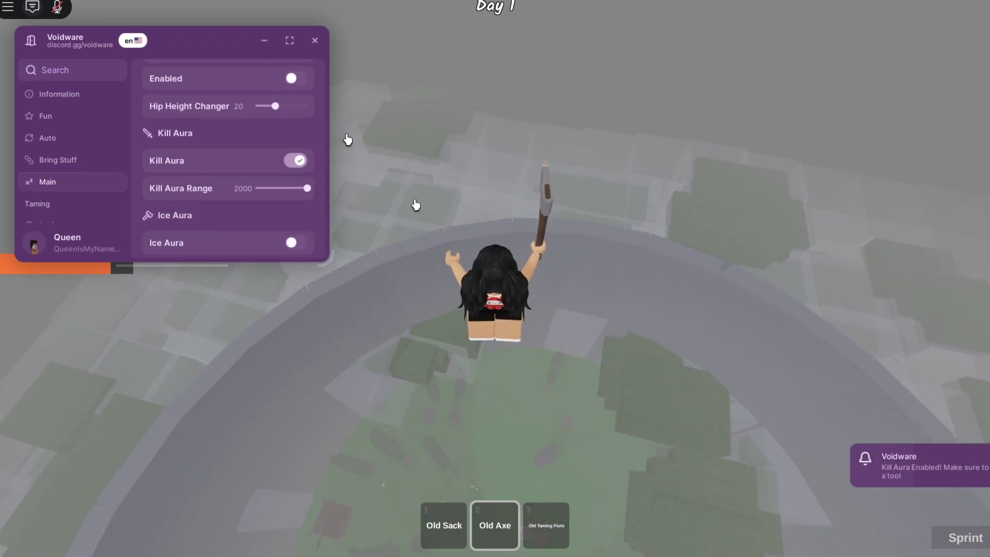
Walk the character forward and review Voidware's Local Player movement options, such as Walk Speed, Fly and TP Walk
{"action": "right_click", "coordinate": [539, 263]}
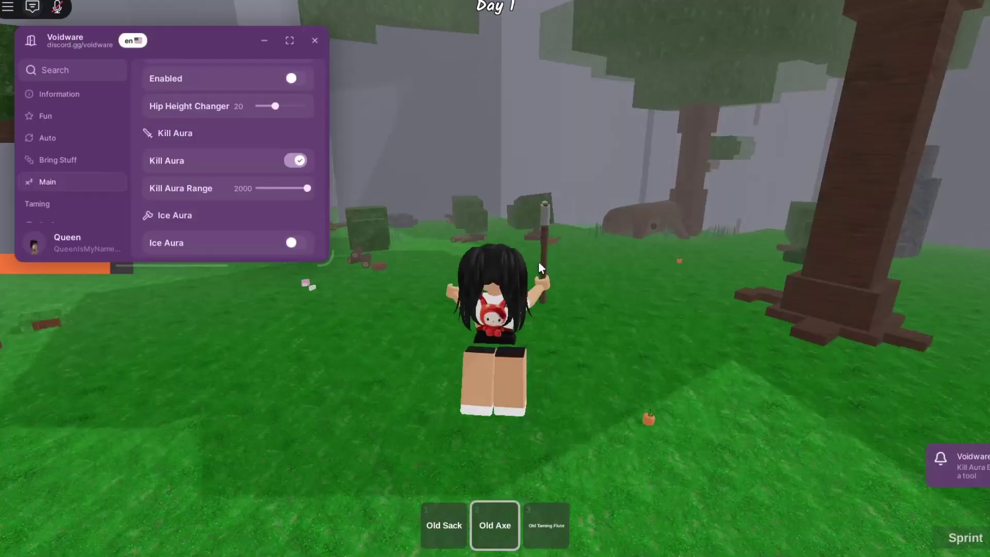
{"action": "key", "text": "w"}
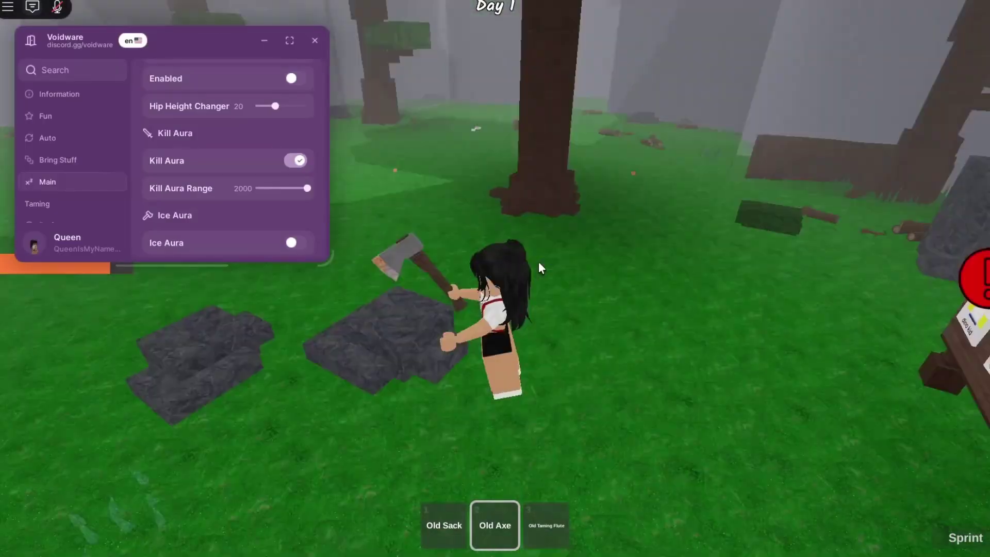
{"action": "scroll", "coordinate": [72, 180], "scroll_direction": "down", "scroll_amount": 3}
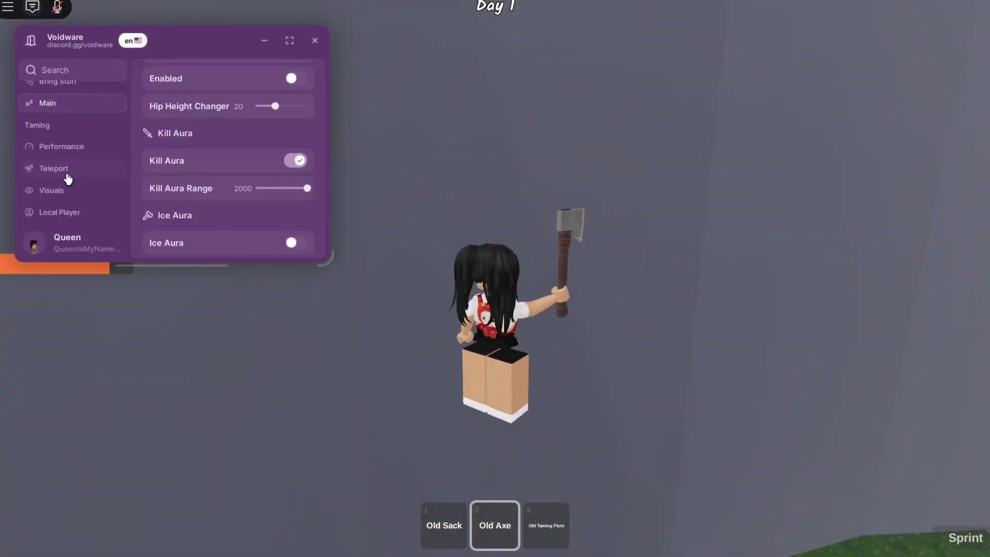
{"action": "scroll", "coordinate": [67, 176], "scroll_direction": "down", "scroll_amount": 3}
{"action": "left_click", "coordinate": [62, 147]}
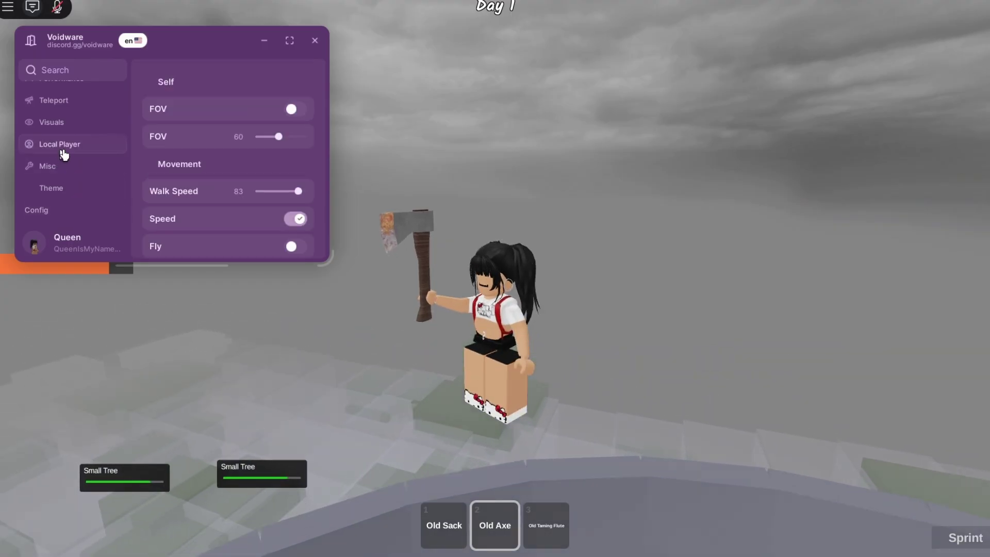
{"action": "scroll", "coordinate": [190, 181], "scroll_direction": "down", "scroll_amount": 3}
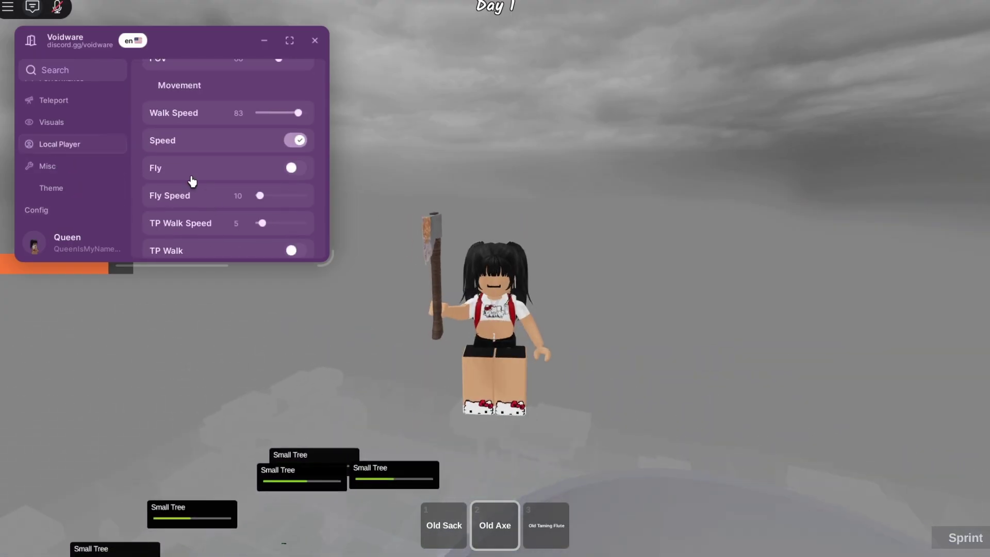
{"action": "scroll", "coordinate": [270, 140], "scroll_direction": "up", "scroll_amount": 2}
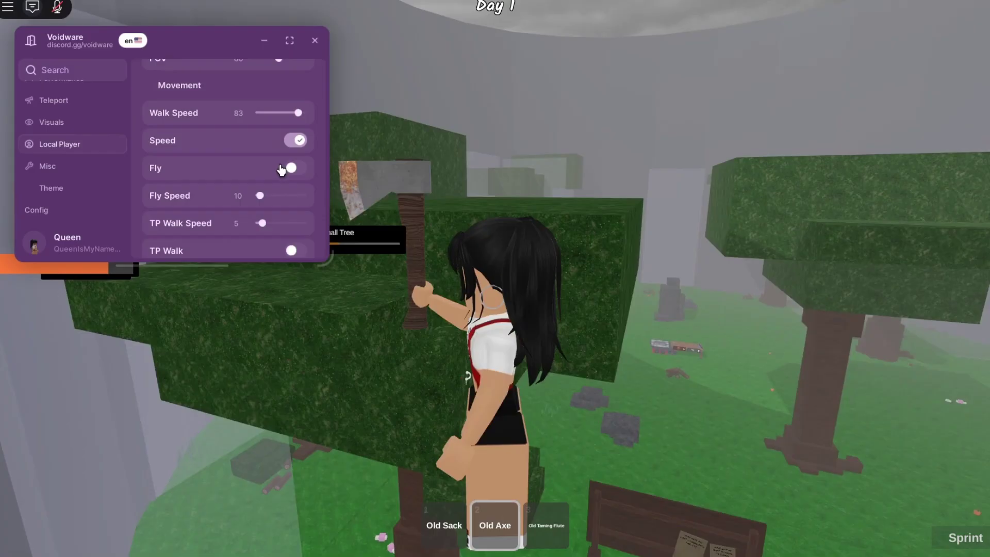
Walk the character around the camp in several directions with the Speed option enabled
{"action": "key", "text": "w"}
{"action": "key", "text": "d"}
{"action": "key", "text": "s"}
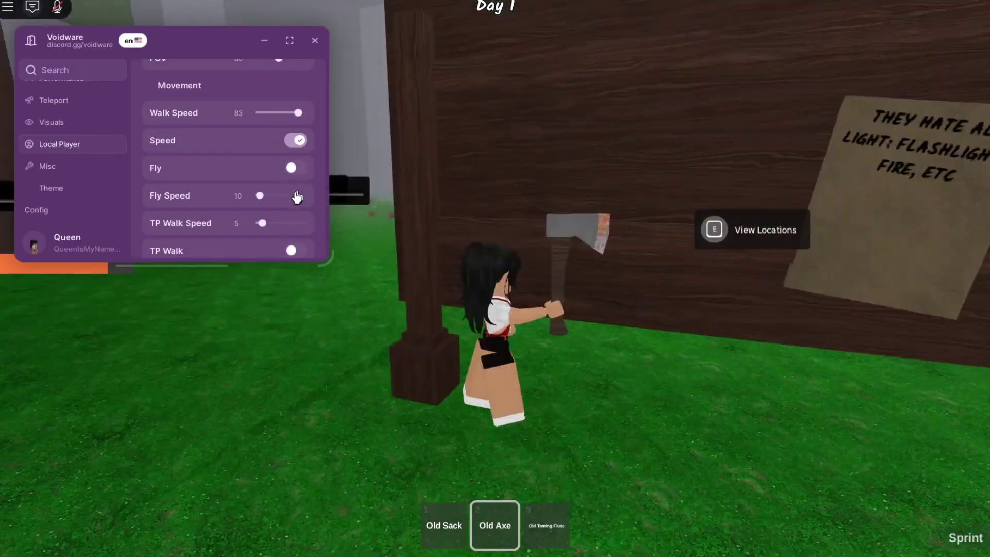
{"action": "key", "text": "a"}
{"action": "key", "text": "w"}
{"action": "key", "text": "d"}
{"action": "key", "text": "w"}
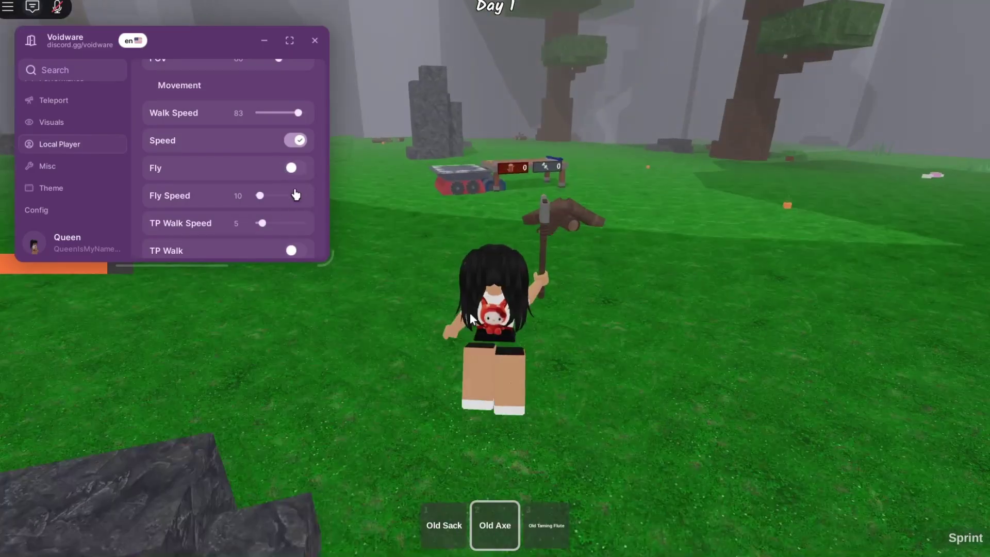